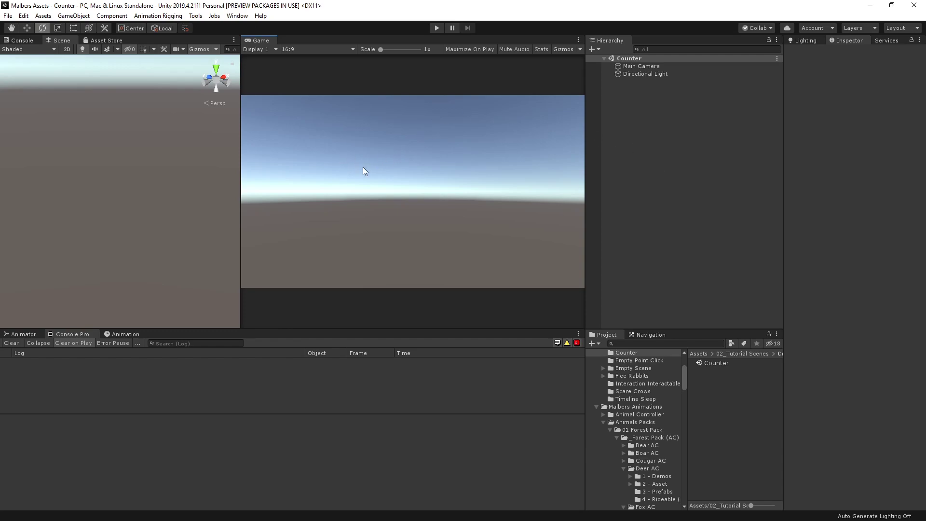
Step: Create a Malbers Animations test plane in the Counter scene
{"action": "left_click", "coordinate": [196, 15]}
{"action": "mouse_move", "coordinate": [232, 41]}
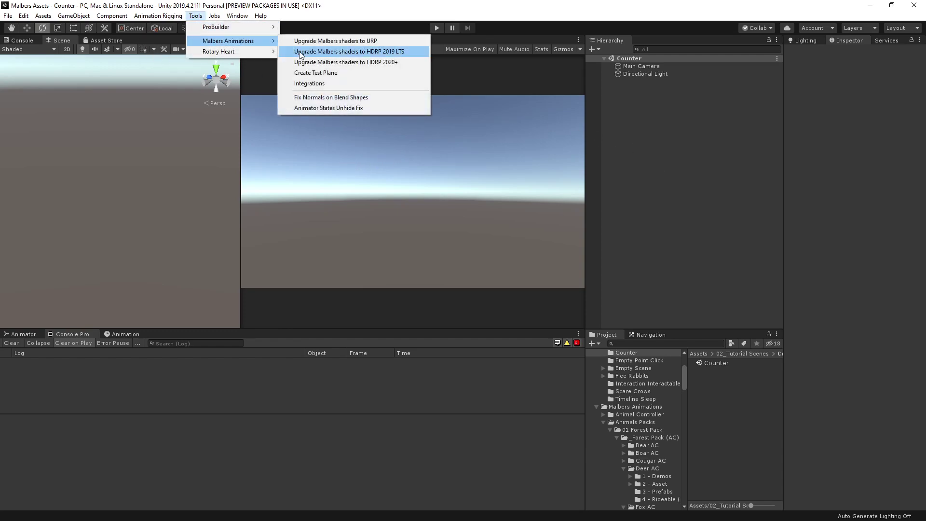
{"action": "left_click", "coordinate": [314, 73]}
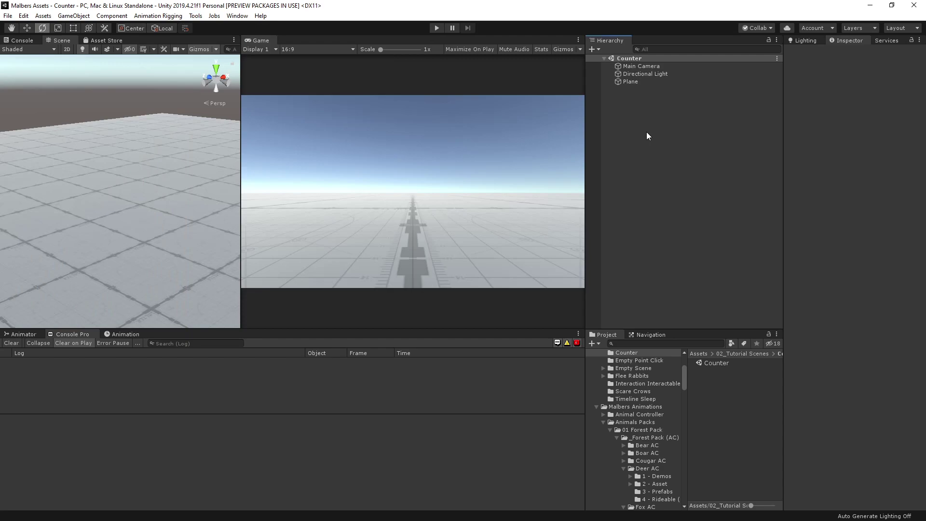
Step: Add the Wolf Lite prefab to the scene, then search the Project for 'CM Brain'
{"action": "left_click", "coordinate": [678, 342]}
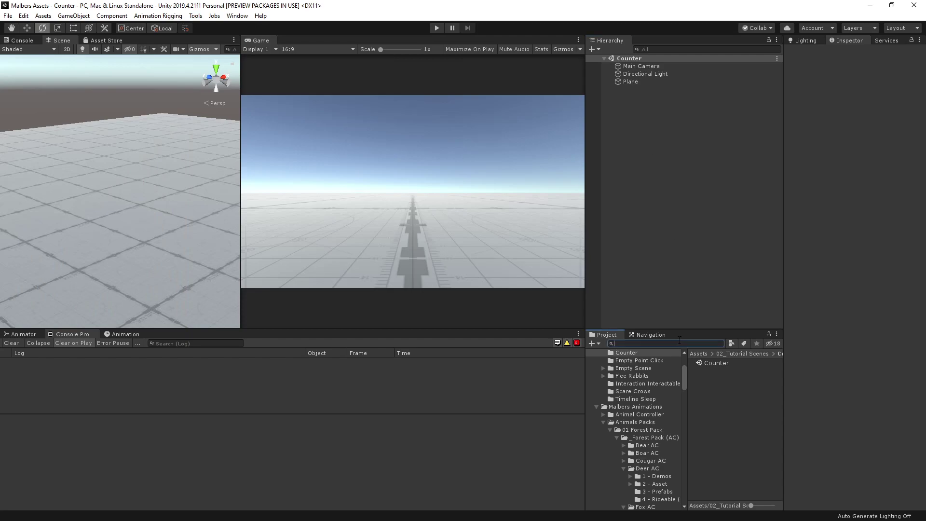
{"action": "type", "text": "Wolf lite"}
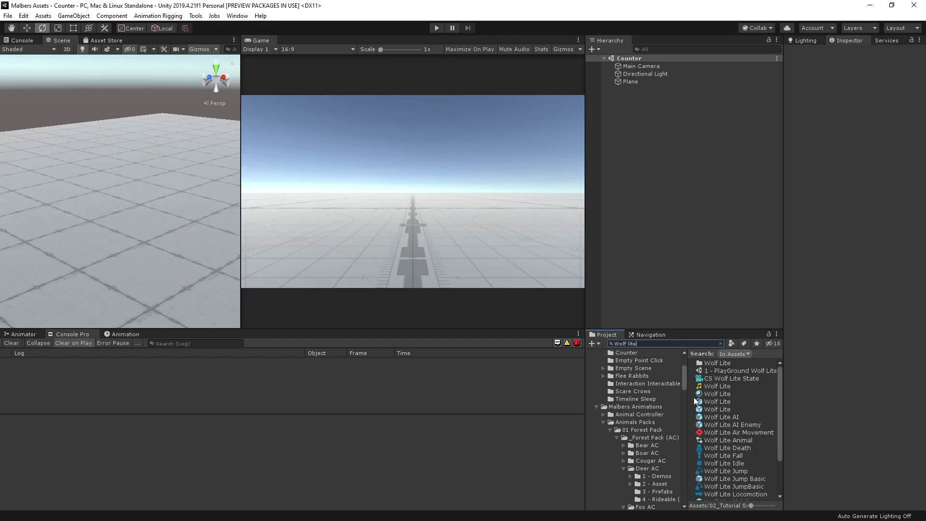
{"action": "left_click_drag", "start_coordinate": [714, 410], "coordinate": [699, 241]}
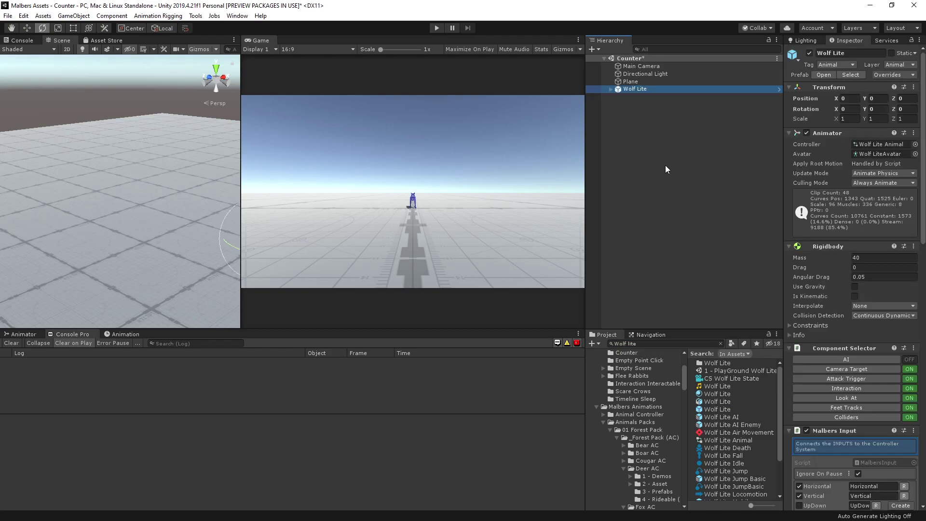
{"action": "left_click", "coordinate": [721, 343]}
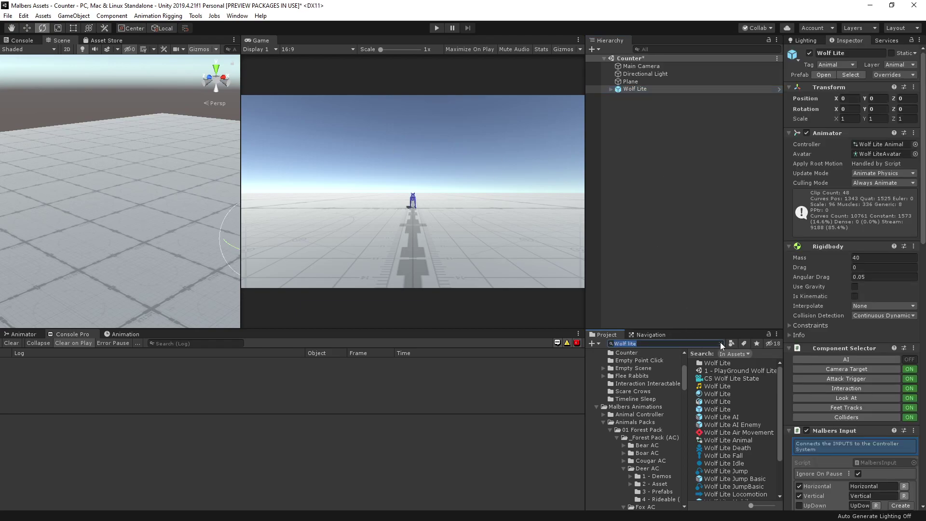
{"action": "type", "text": "CM Brain"}
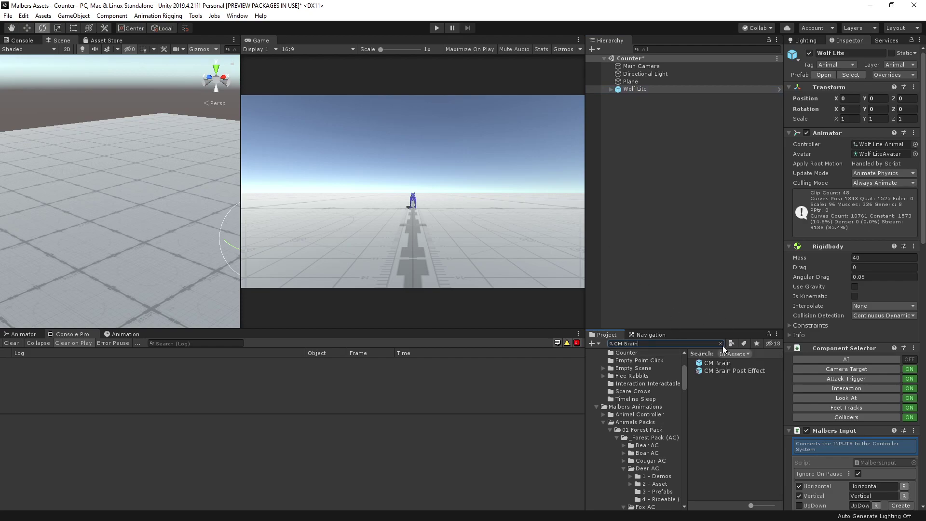
Step: Add the CM Brain and CM FreeLook Main prefabs to the Hierarchy
{"action": "left_click", "coordinate": [716, 364]}
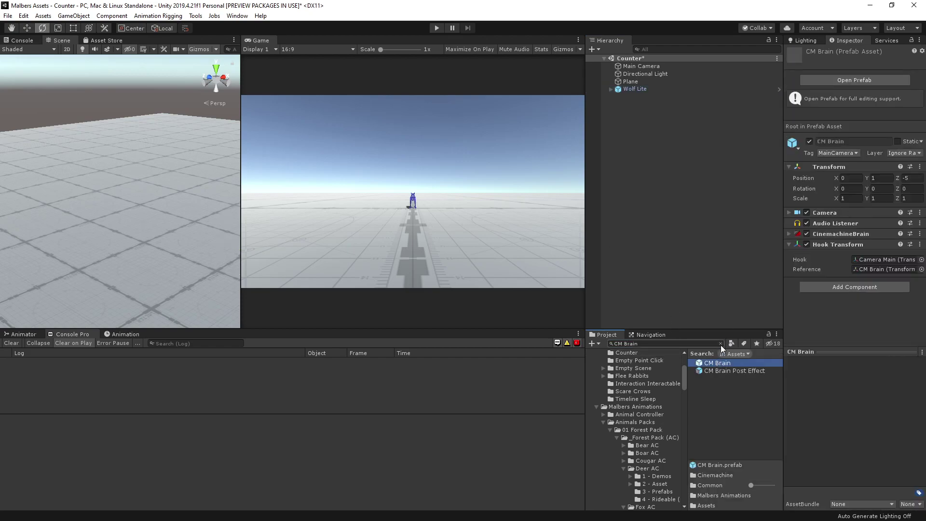
{"action": "left_click", "coordinate": [720, 344]}
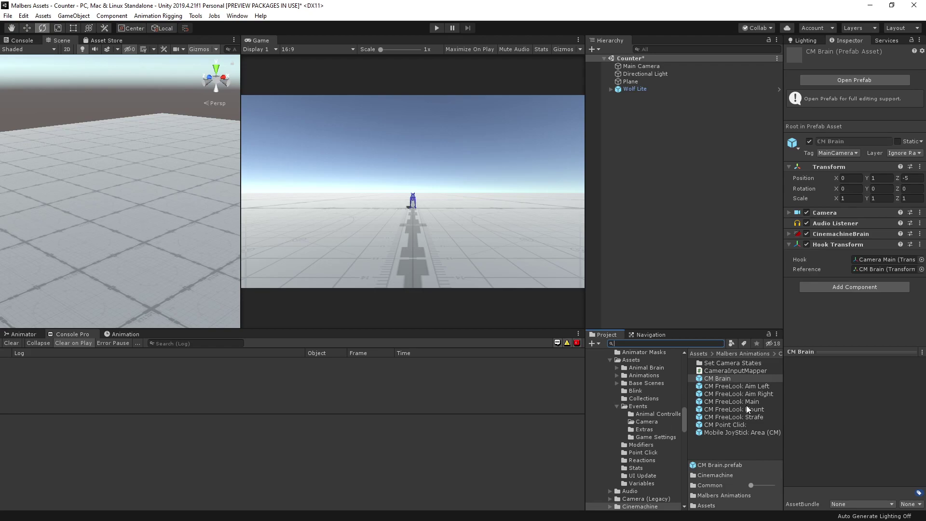
{"action": "left_click", "coordinate": [719, 402], "text": "ctrl"}
{"action": "left_click_drag", "start_coordinate": [731, 378], "coordinate": [709, 212]}
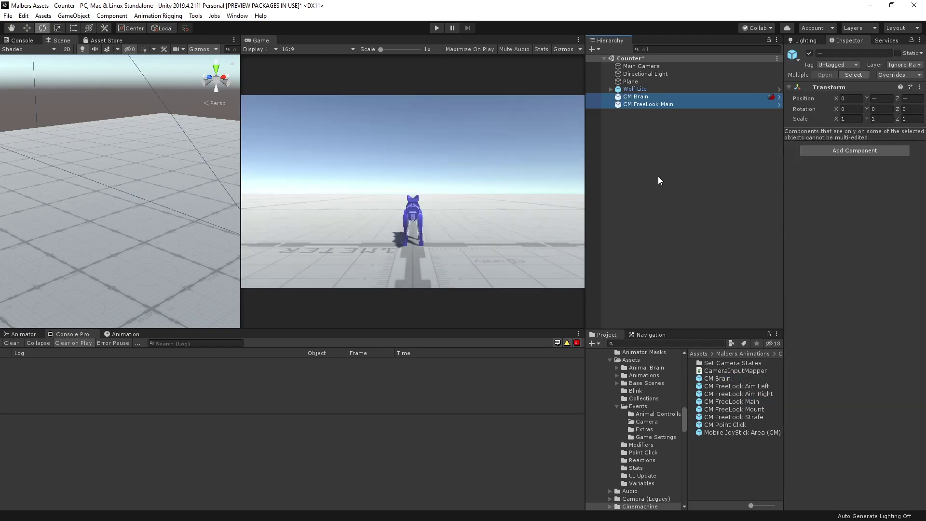
Step: Delete the old Main Camera and test the wolf in Play mode
{"action": "left_click", "coordinate": [646, 103]}
{"action": "left_click", "coordinate": [721, 159]}
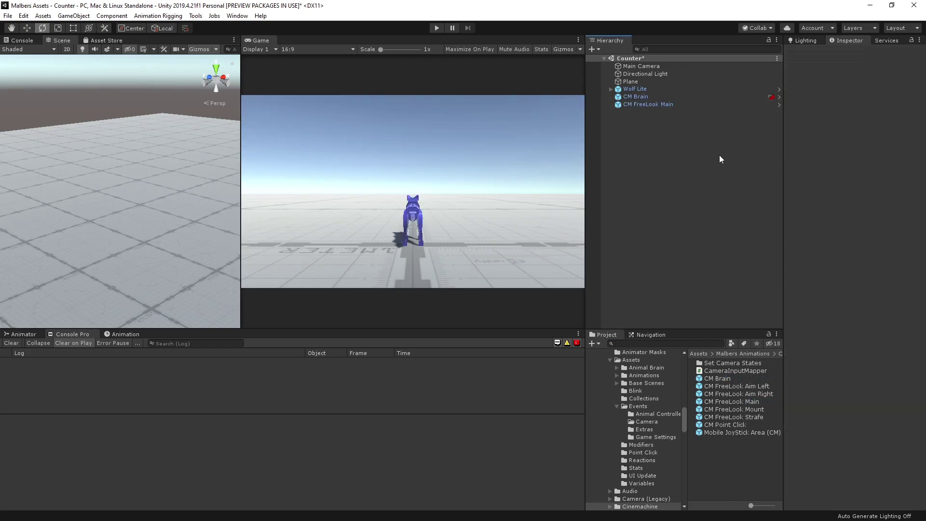
{"action": "left_click", "coordinate": [644, 66]}
{"action": "key", "text": "Delete"}
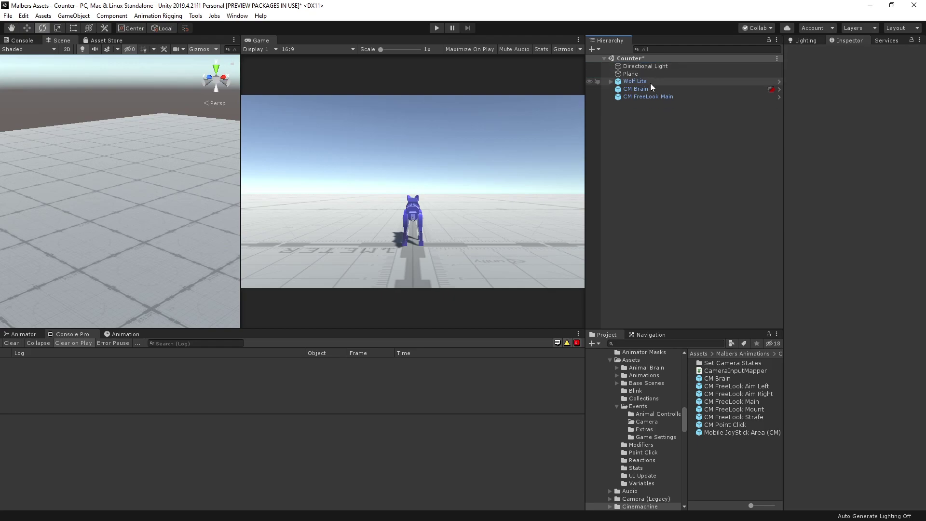
{"action": "left_click", "coordinate": [436, 28]}
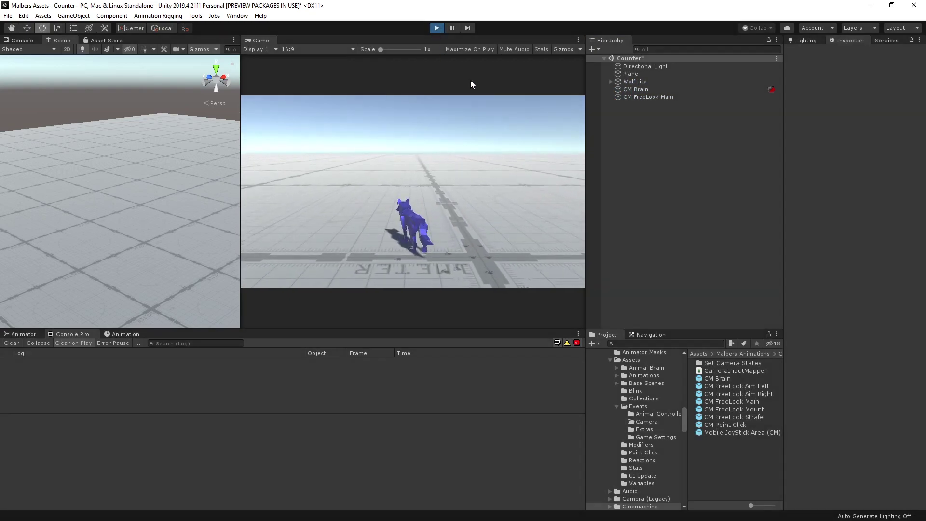
{"action": "key", "text": "ctrl+p"}
Step: Add a 3D Cylinder to the scene from the Hierarchy menu
{"action": "right_click", "coordinate": [657, 131]}
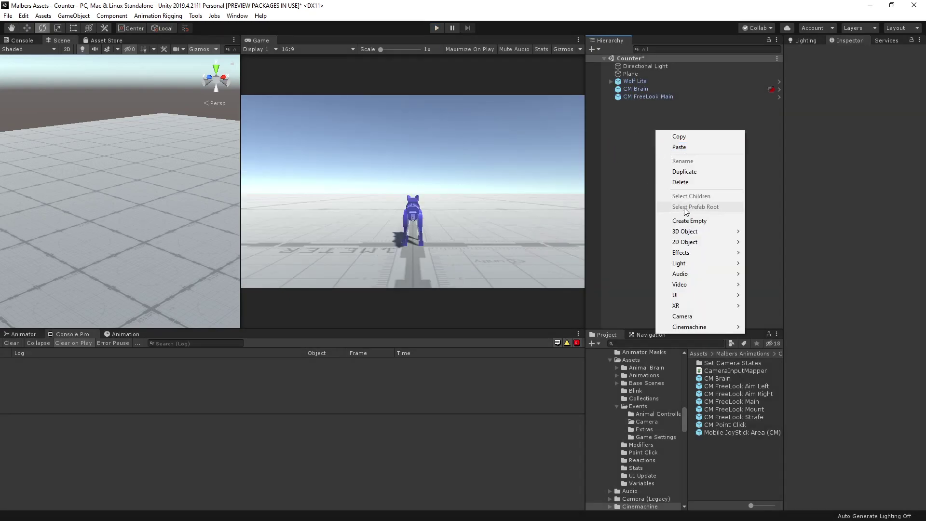
{"action": "mouse_move", "coordinate": [687, 232]}
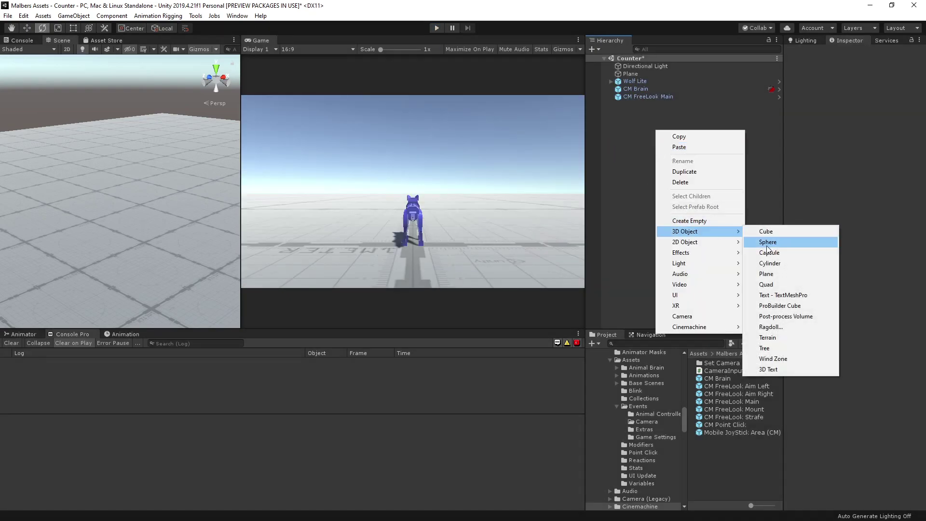
{"action": "left_click", "coordinate": [768, 264]}
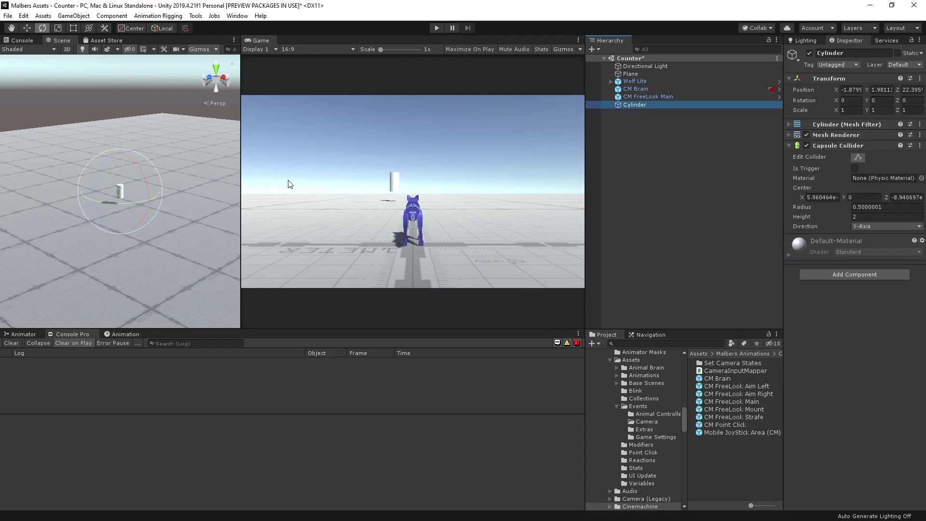
Step: Frame the cylinder and flatten it into a thin disc with Y scale 0.02475
{"action": "left_click", "coordinate": [136, 216]}
{"action": "key", "text": "f"}
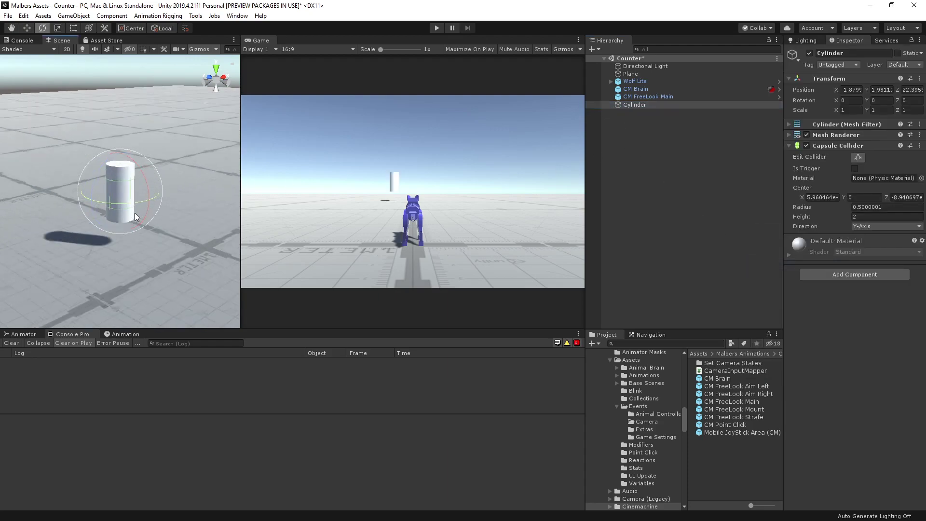
{"action": "key", "text": "r"}
{"action": "left_click_drag", "start_coordinate": [120, 154], "coordinate": [123, 191]}
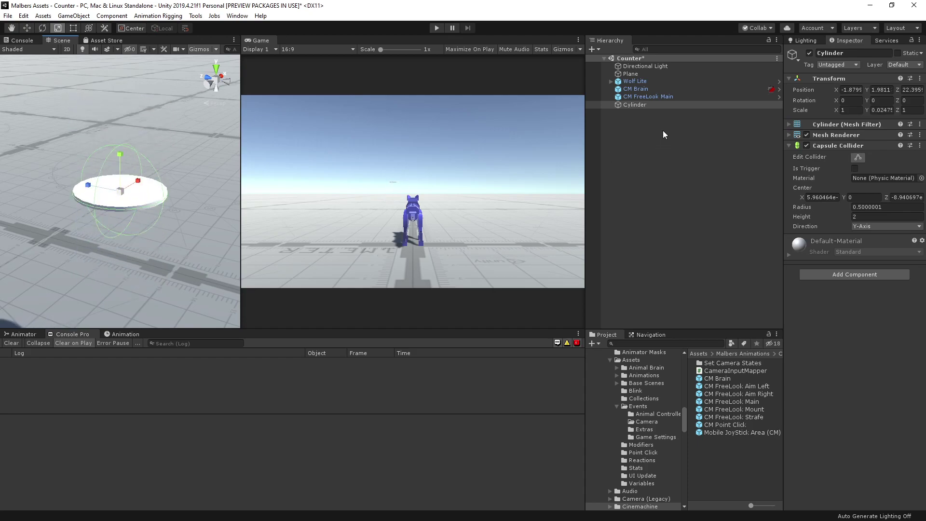
{"action": "right_click", "coordinate": [650, 119]}
Step: Create an empty GameObject named Coin and make the Cylinder its child
{"action": "left_click", "coordinate": [659, 211]}
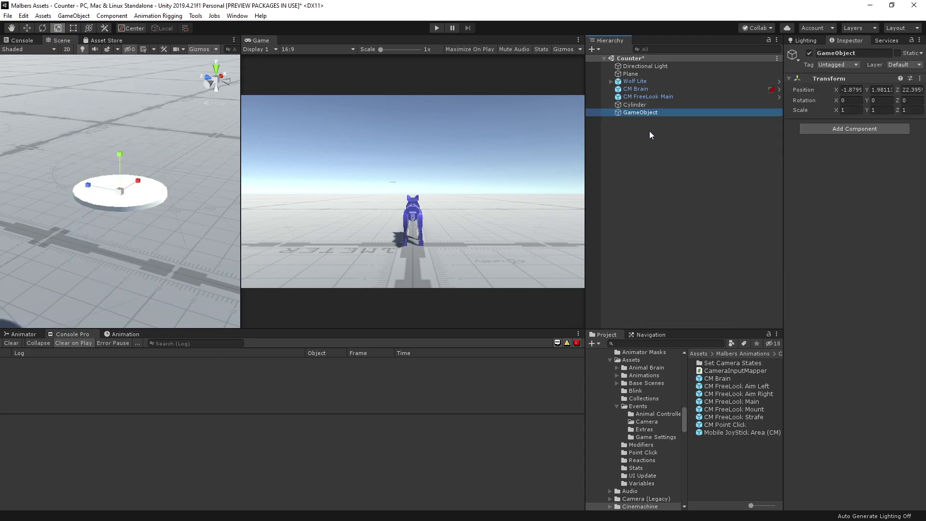
{"action": "left_click_drag", "start_coordinate": [640, 112], "coordinate": [639, 113]}
{"action": "left_click", "coordinate": [639, 106]}
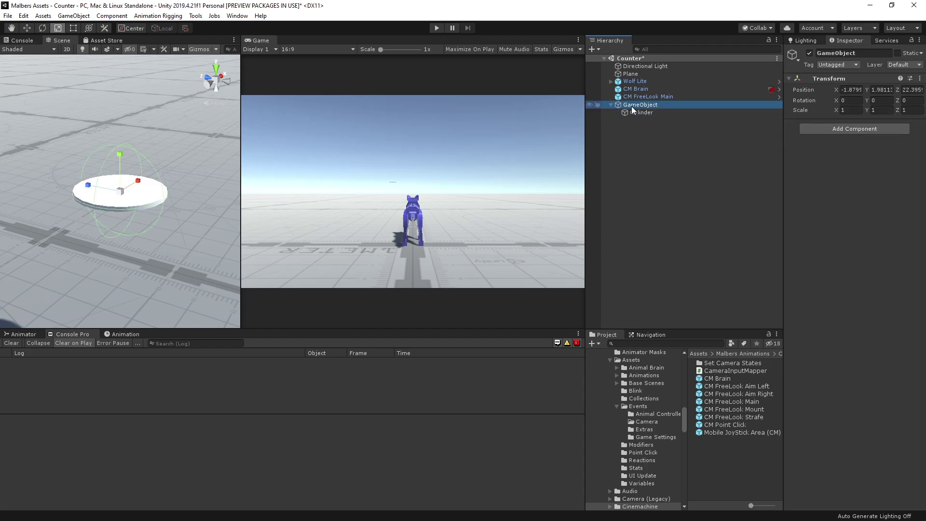
{"action": "left_click", "coordinate": [632, 107]}
{"action": "type", "text": "C"}
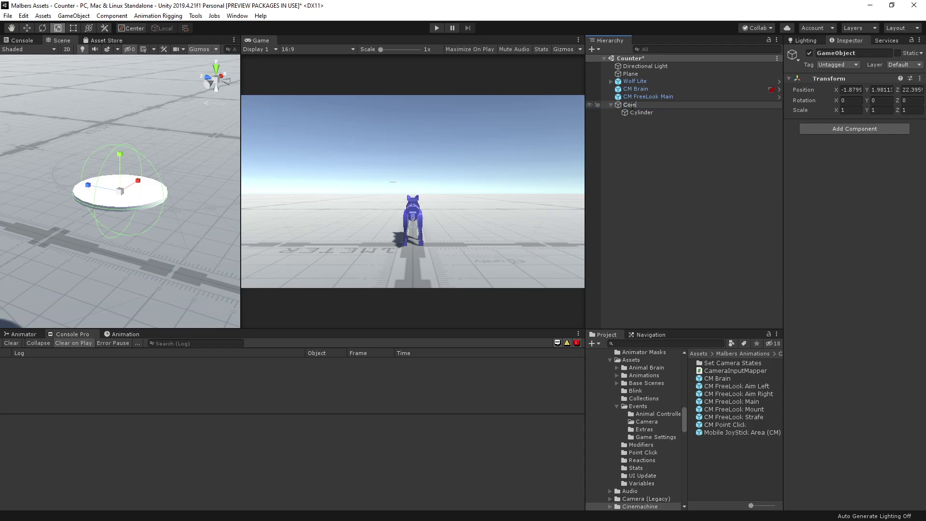
{"action": "type", "text": "oin"}
{"action": "key", "text": "Return"}
Step: Reset the Cylinder's transform and scale it to a disc about 0.635 × 0.0635 × 0.635
{"action": "left_click", "coordinate": [646, 112]}
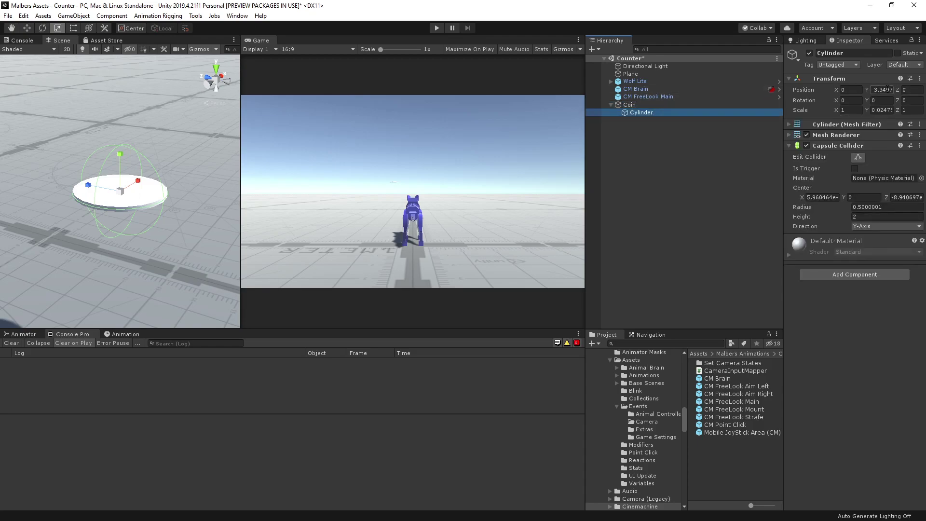
{"action": "right_click", "coordinate": [818, 78]}
{"action": "left_click", "coordinate": [829, 87]}
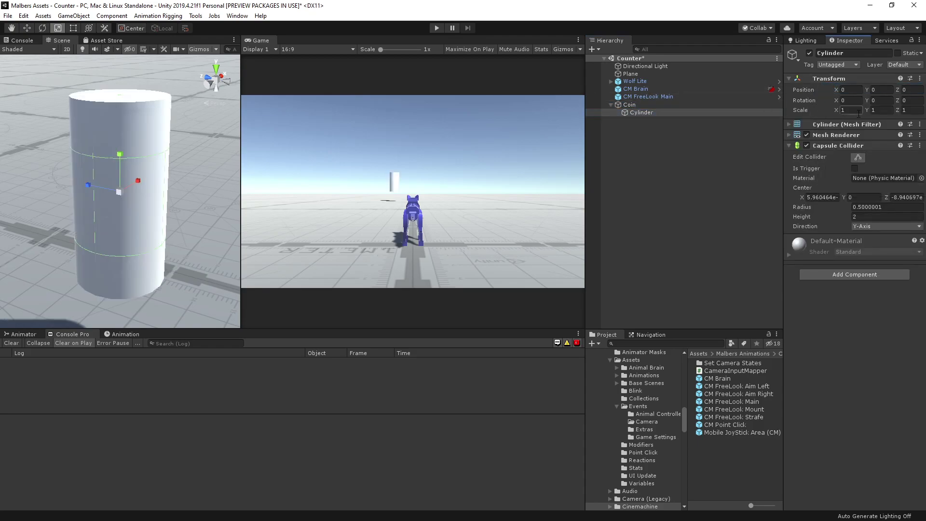
{"action": "left_click", "coordinate": [850, 112]}
{"action": "left_click", "coordinate": [883, 110]}
{"action": "type", "text": "0."}
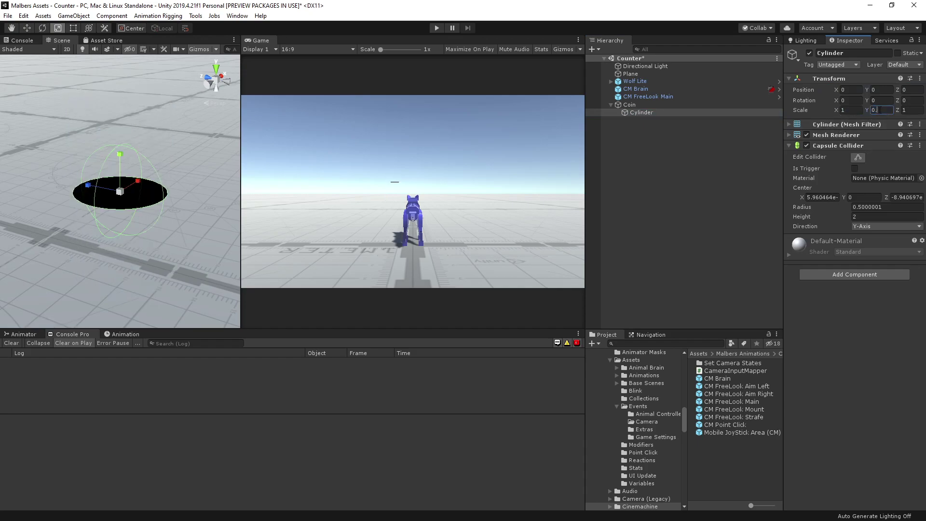
{"action": "type", "text": "5"}
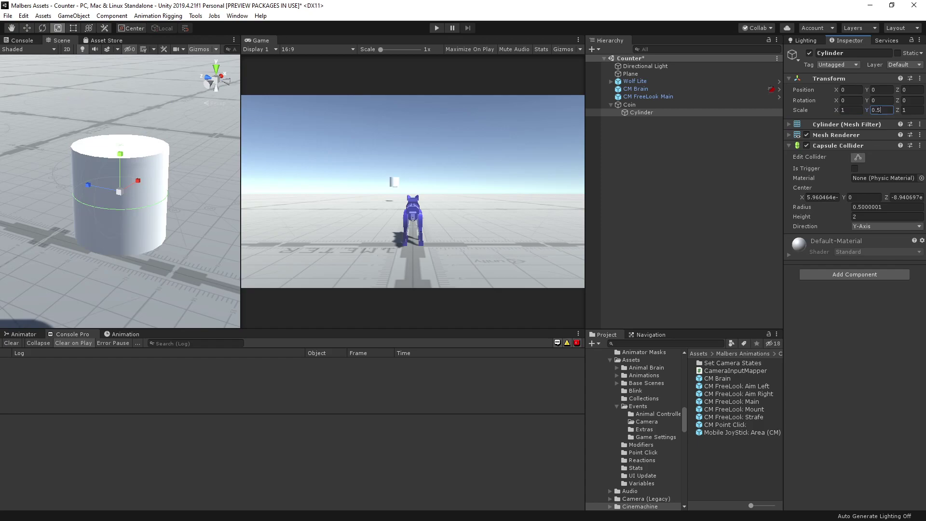
{"action": "key", "text": "BackSpace"}
{"action": "type", "text": "1"}
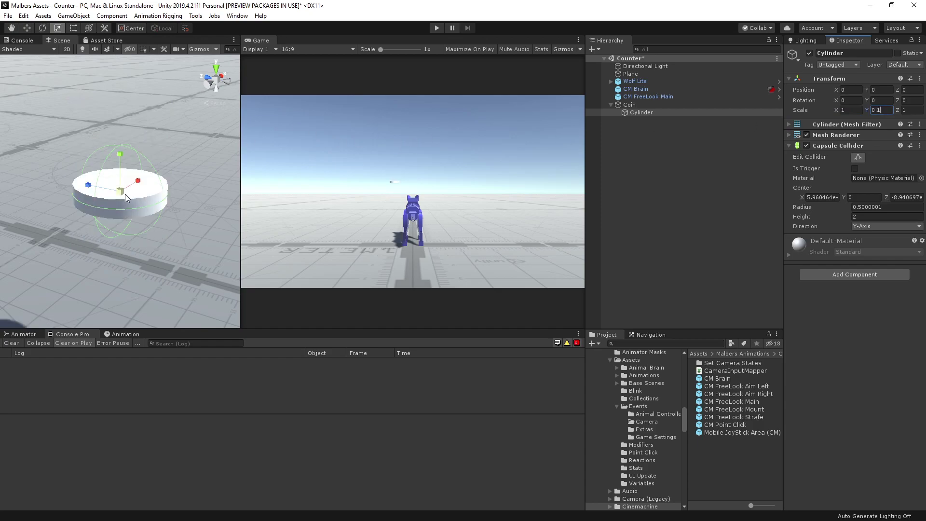
{"action": "left_click_drag", "start_coordinate": [124, 193], "coordinate": [121, 215]}
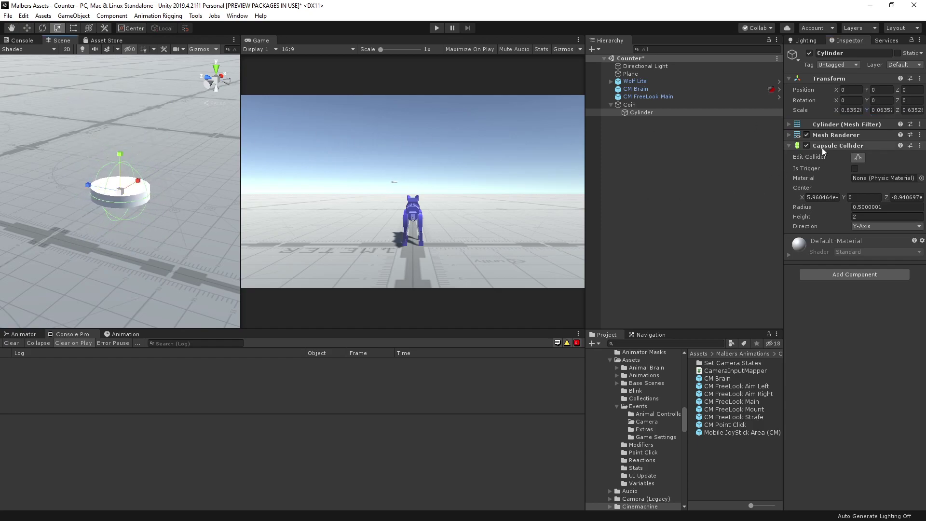
Step: Remove the Cylinder's Capsule Collider and select Coin
{"action": "right_click", "coordinate": [868, 146]}
{"action": "left_click", "coordinate": [845, 190]}
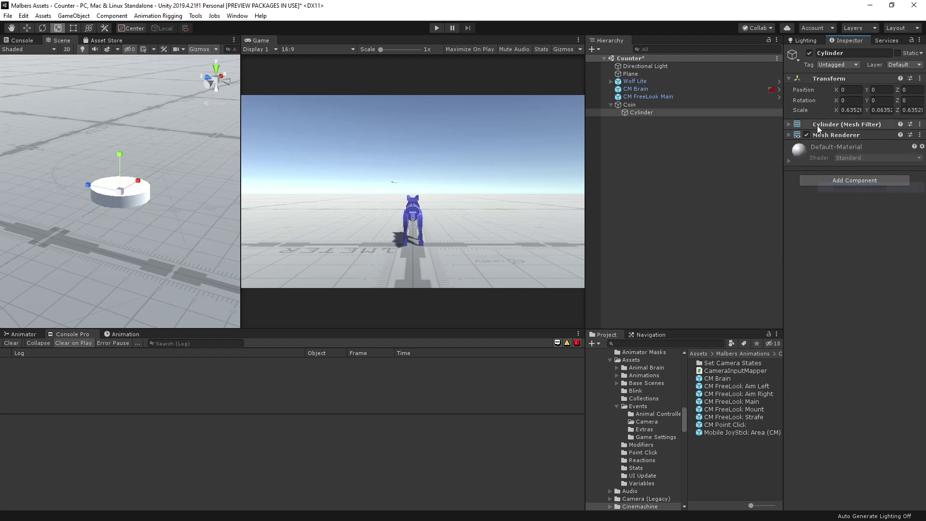
{"action": "left_click", "coordinate": [651, 105]}
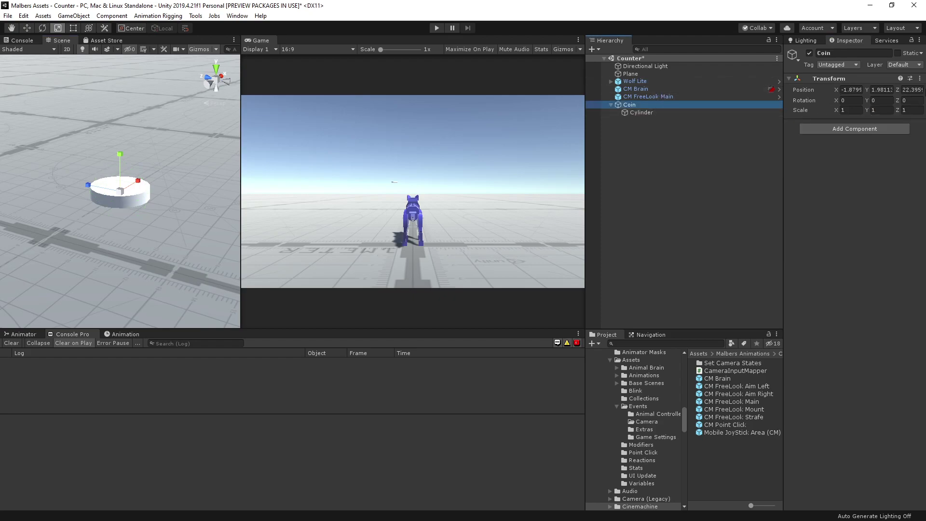
Step: Put Coin and its children on the Item layer
{"action": "left_click", "coordinate": [900, 65]}
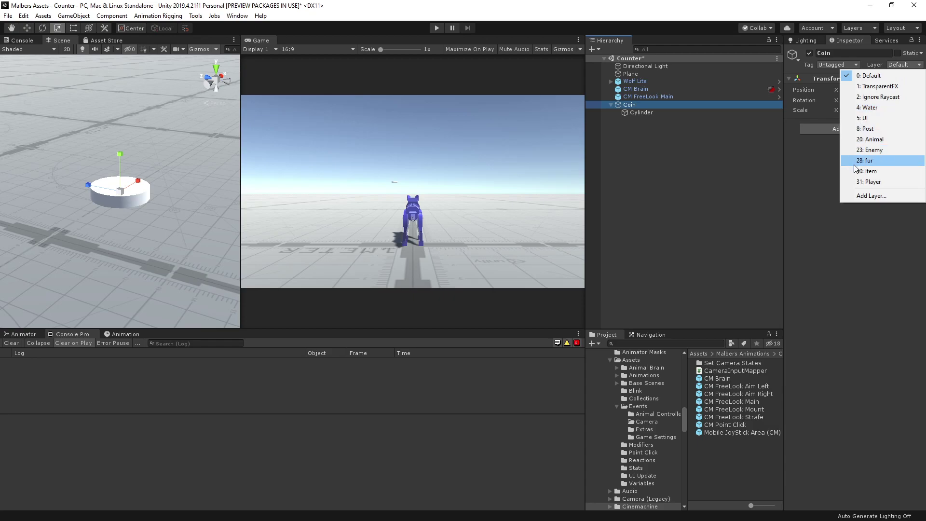
{"action": "left_click", "coordinate": [867, 172]}
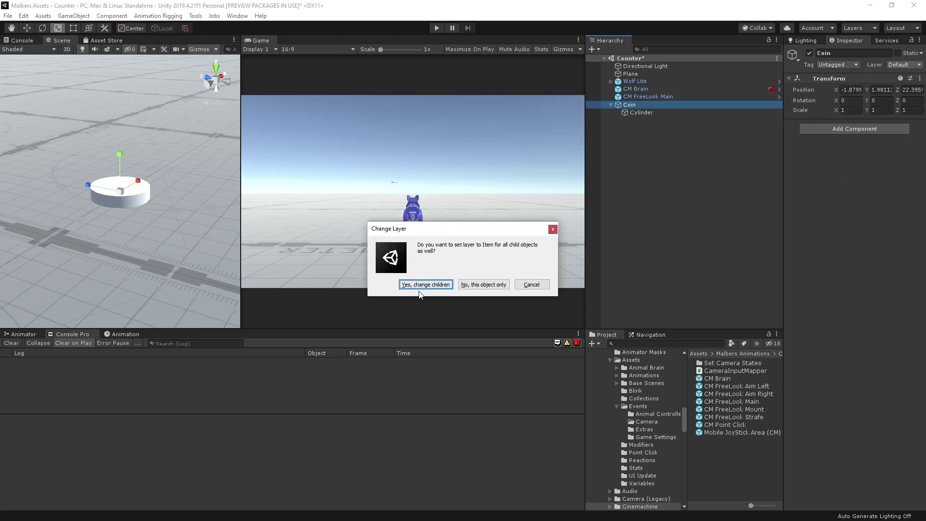
{"action": "left_click", "coordinate": [432, 284]}
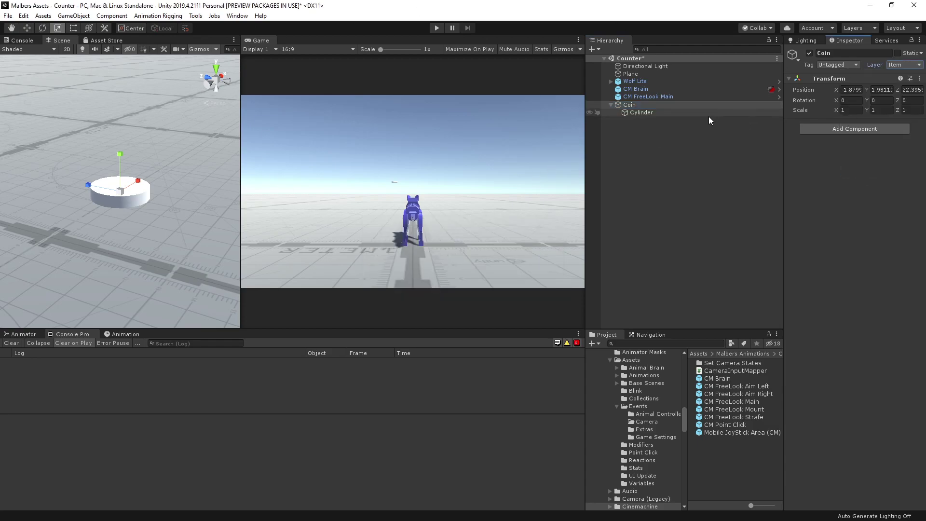
Step: Give the Cylinder's Mesh Renderer the yellow Coin Mat material
{"action": "left_click", "coordinate": [676, 114]}
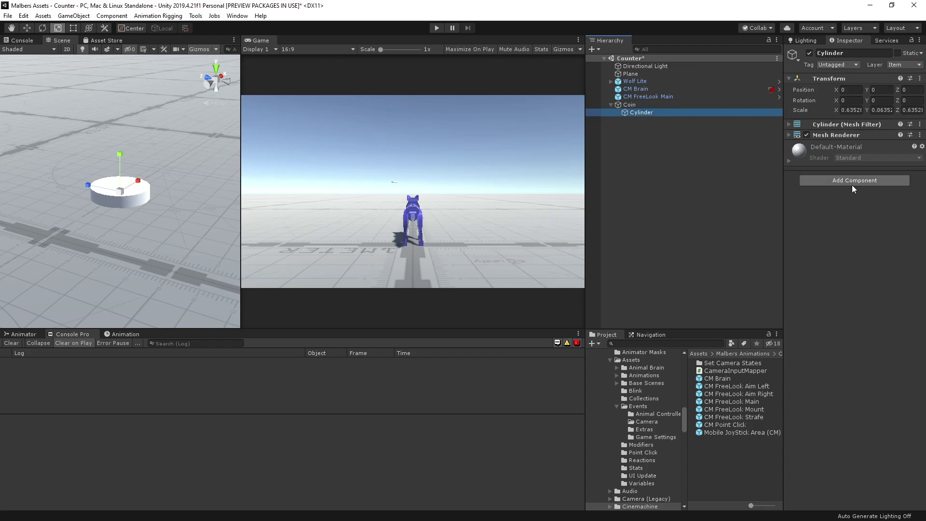
{"action": "left_click", "coordinate": [846, 126]}
{"action": "left_click", "coordinate": [830, 150]}
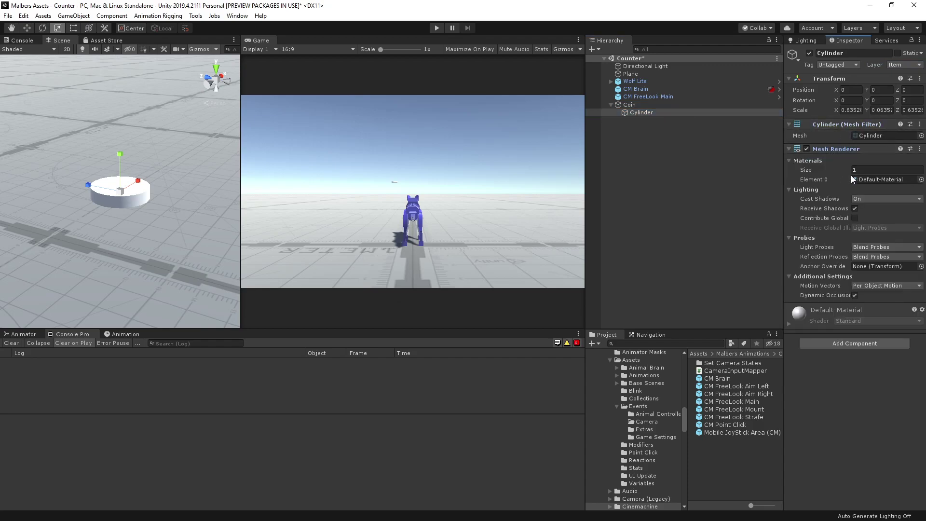
{"action": "left_click", "coordinate": [921, 179]}
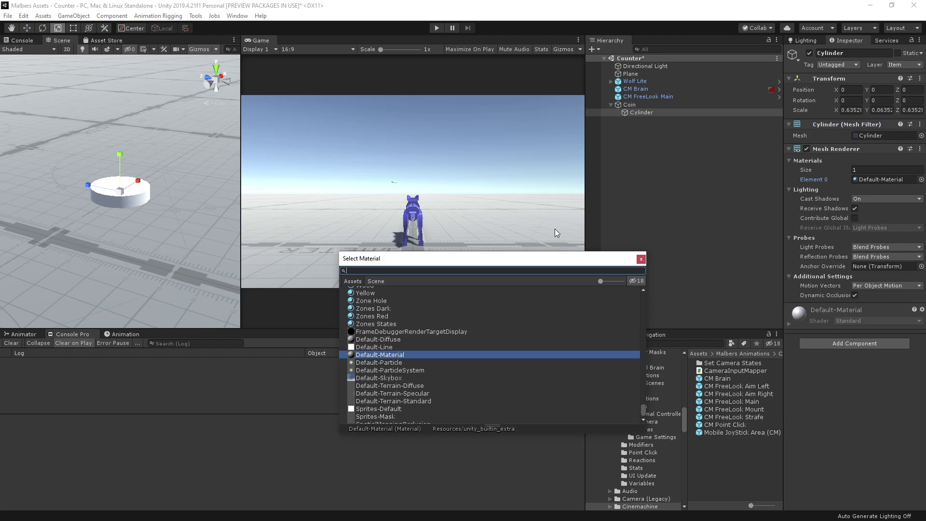
{"action": "type", "text": "coin"}
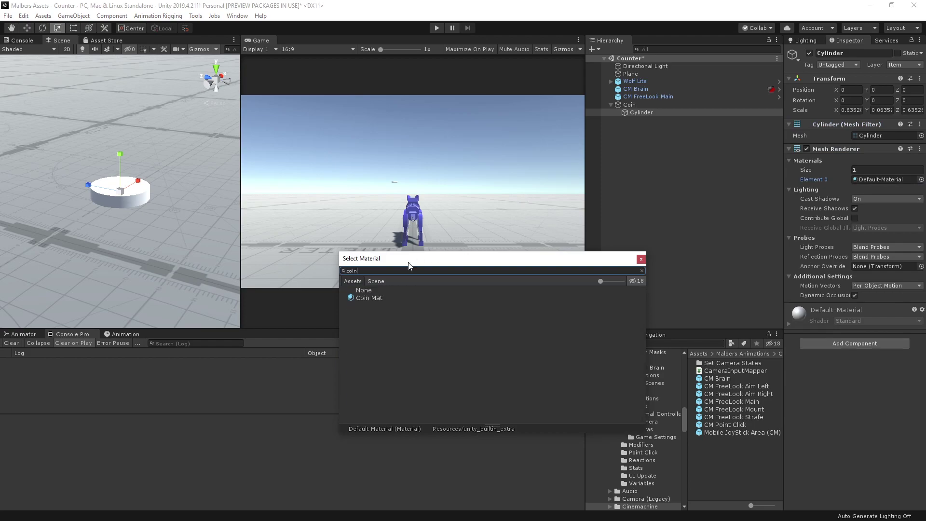
{"action": "double_click", "coordinate": [369, 298]}
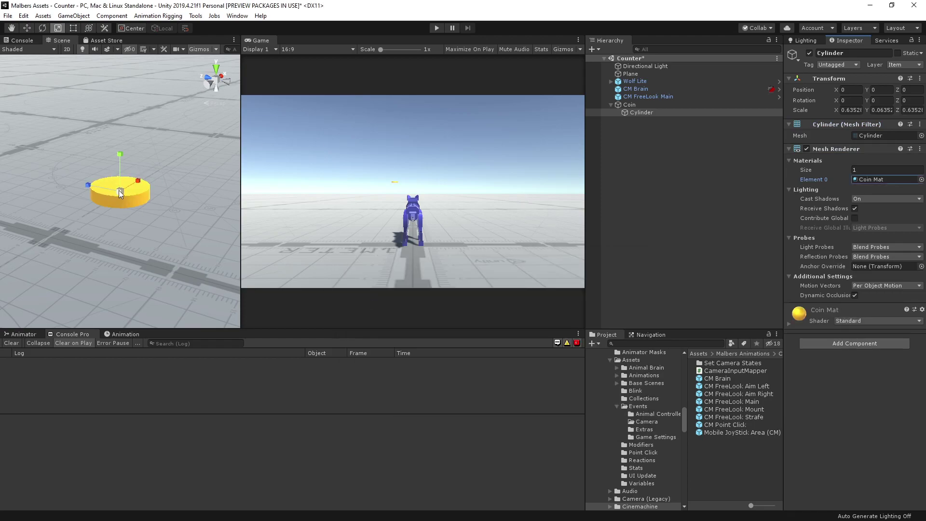
{"action": "left_click", "coordinate": [804, 322]}
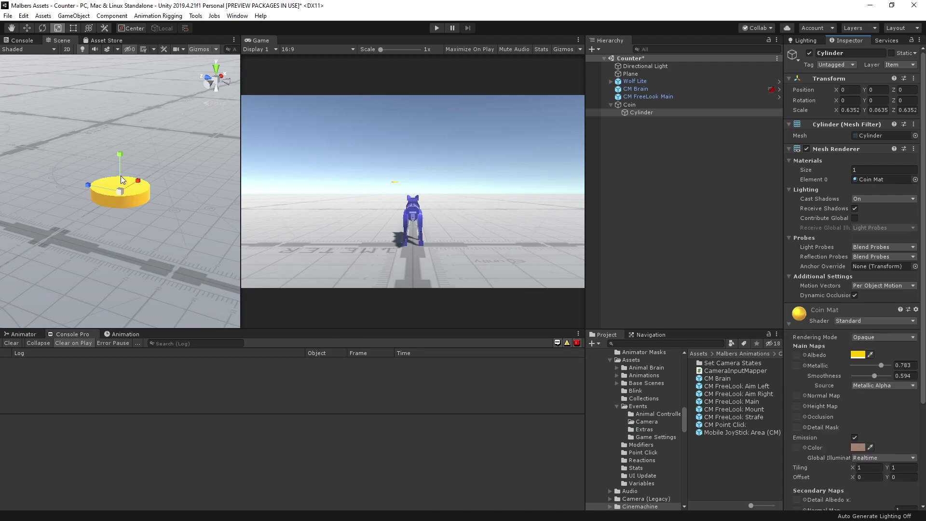
Step: Rotate the coin upright with X rotation -90
{"action": "key", "text": "e"}
{"action": "left_click_drag", "start_coordinate": [120, 170], "coordinate": [175, 297]}
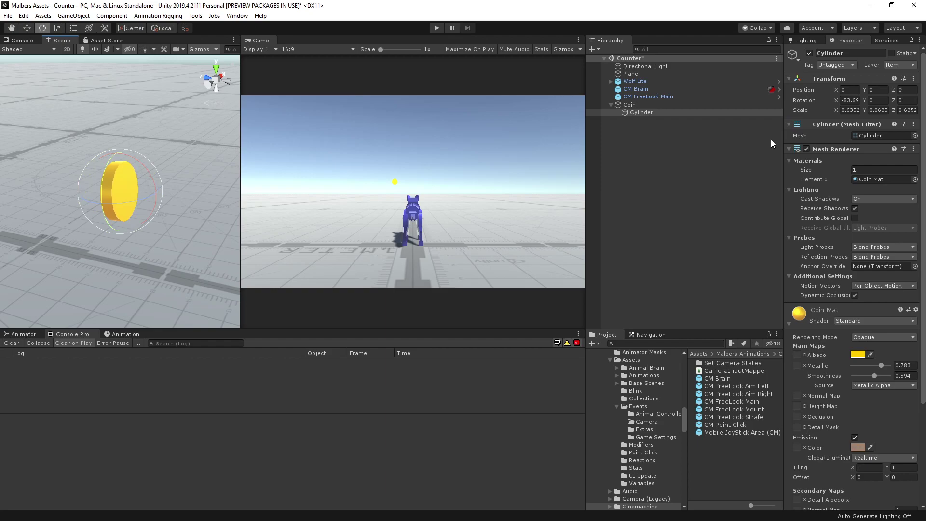
{"action": "left_click", "coordinate": [850, 101]}
{"action": "type", "text": "-90"}
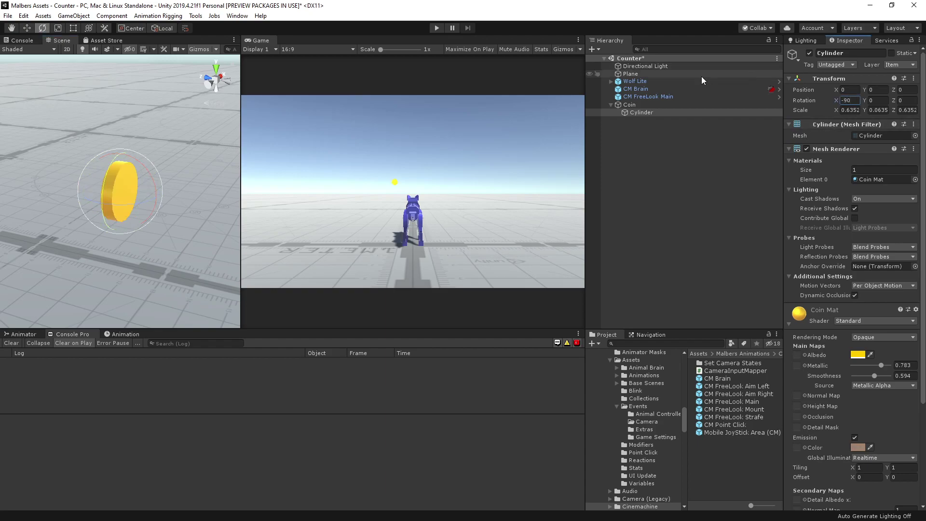
{"action": "left_click", "coordinate": [630, 104]}
Step: Move Coin in front of the wolf, slightly raised, to position -1.31, 0.392, 7.52
{"action": "left_click_drag", "start_coordinate": [111, 241], "coordinate": [317, 264], "text": "alt"}
{"action": "key", "text": "w"}
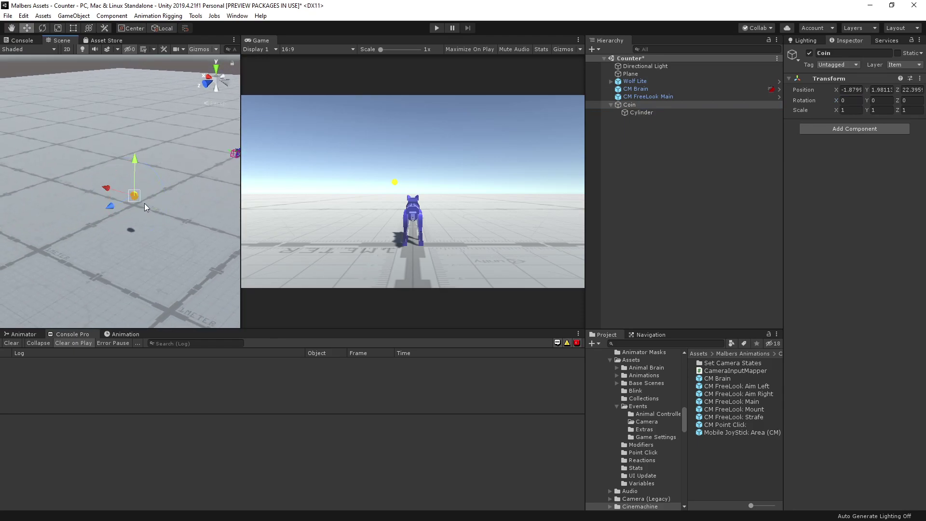
{"action": "left_click_drag", "start_coordinate": [141, 200], "coordinate": [183, 181]}
{"action": "key", "text": "f"}
{"action": "left_click_drag", "start_coordinate": [130, 157], "coordinate": [130, 150]}
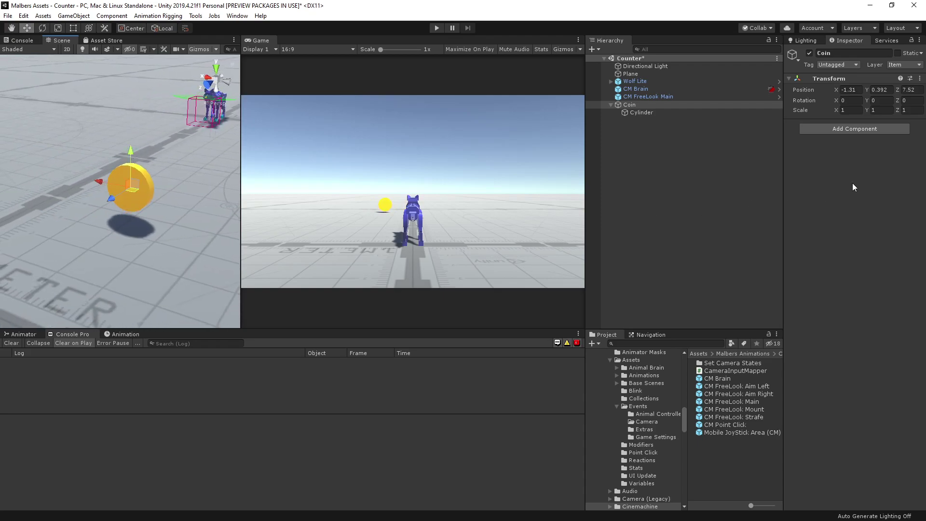
{"action": "left_click", "coordinate": [637, 112]}
{"action": "left_click", "coordinate": [639, 104]}
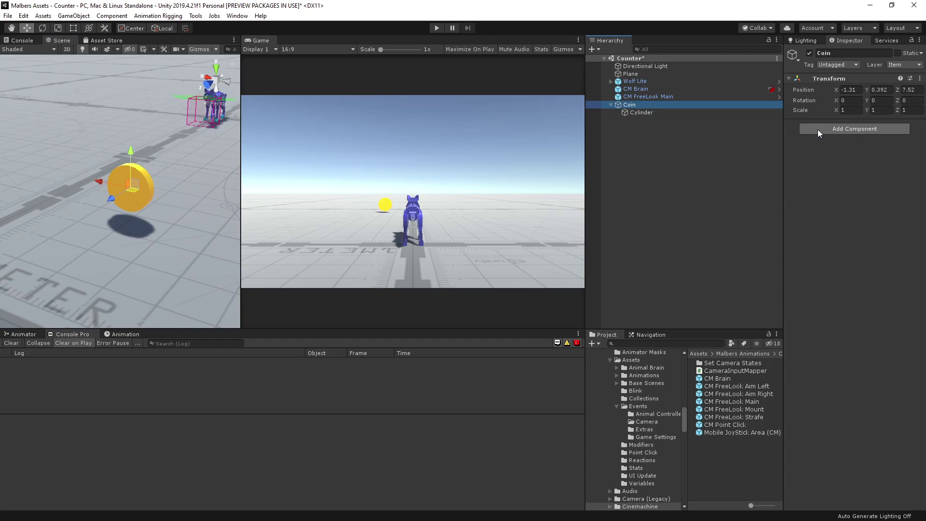
Step: Add a Trigger Enter component to Coin
{"action": "left_click", "coordinate": [818, 129]}
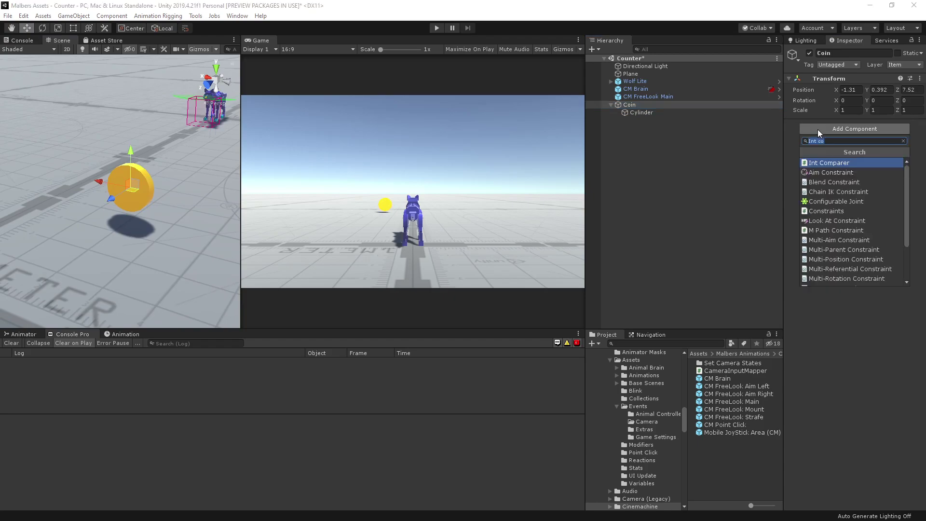
{"action": "type", "text": "trigger"}
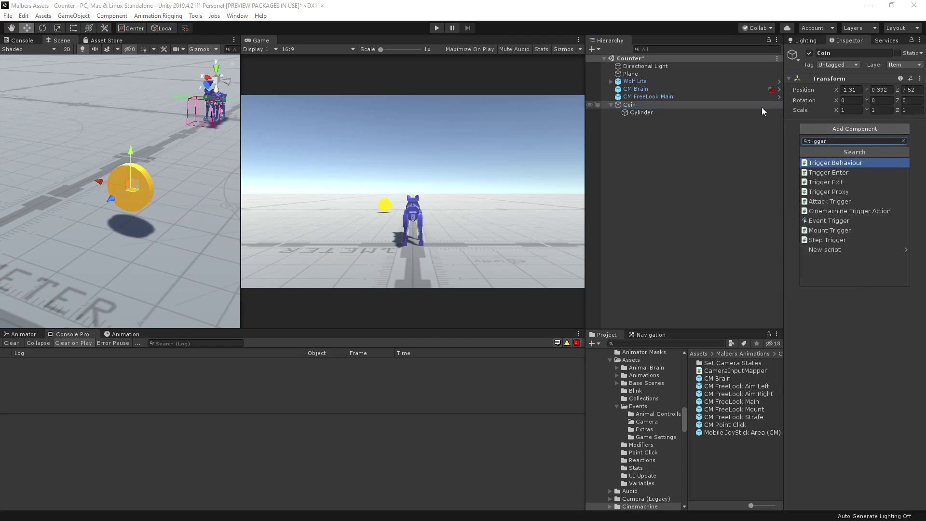
{"action": "left_click", "coordinate": [831, 173]}
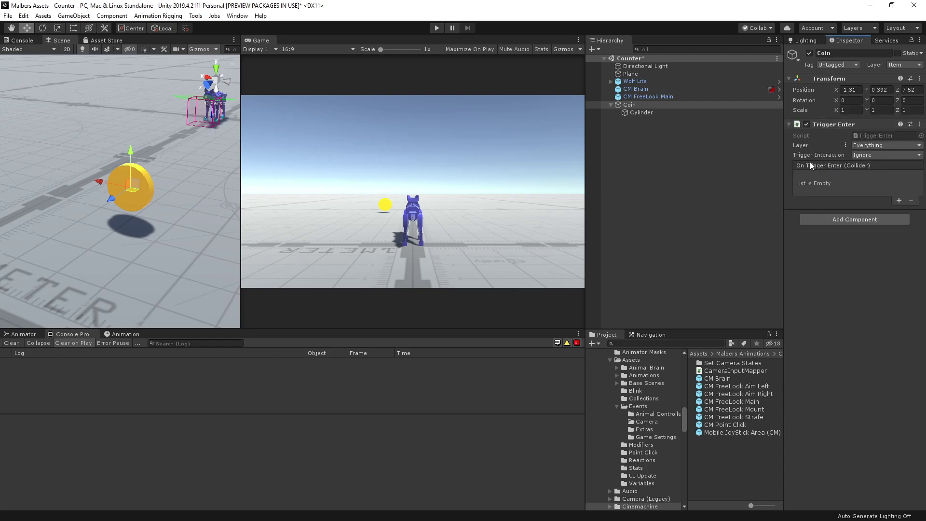
Step: Set the Trigger Enter layer filter to Animal only
{"action": "left_click", "coordinate": [864, 146]}
{"action": "left_click", "coordinate": [872, 155]}
{"action": "left_click", "coordinate": [864, 145]}
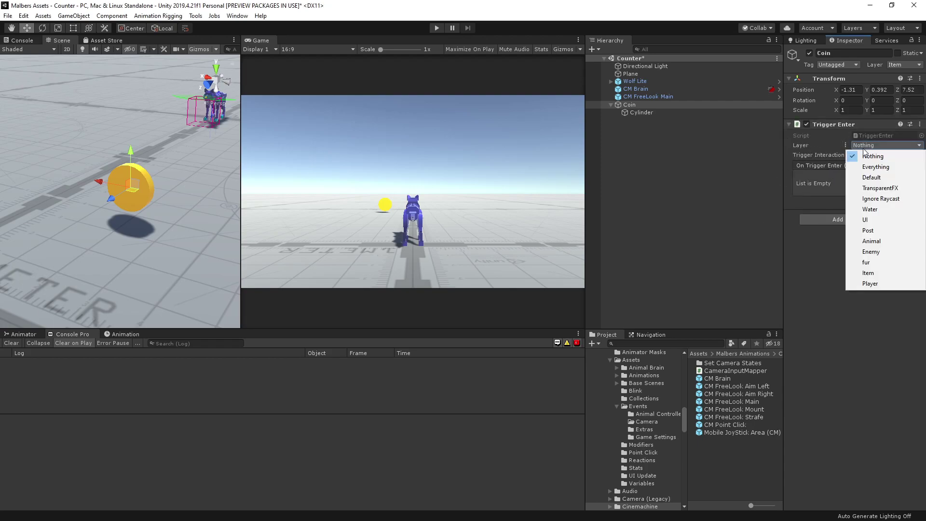
{"action": "left_click", "coordinate": [868, 273]}
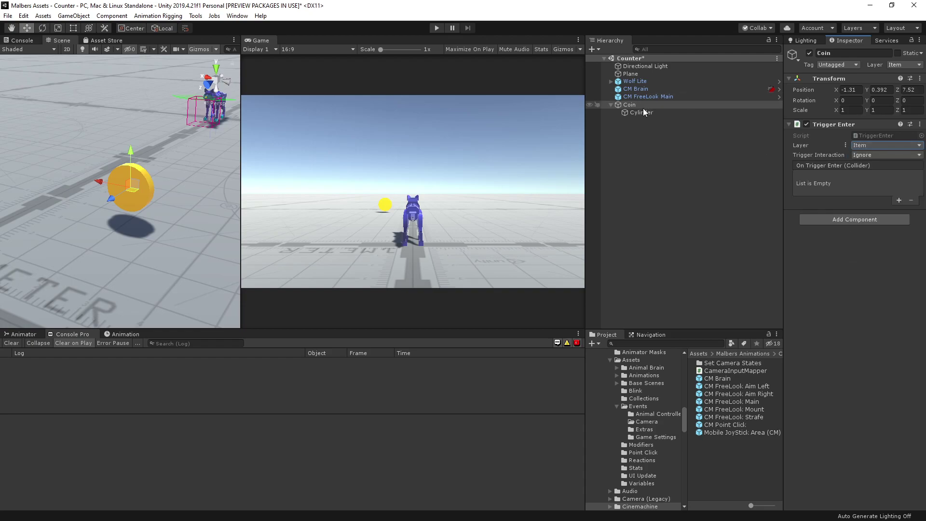
{"action": "left_click", "coordinate": [867, 144]}
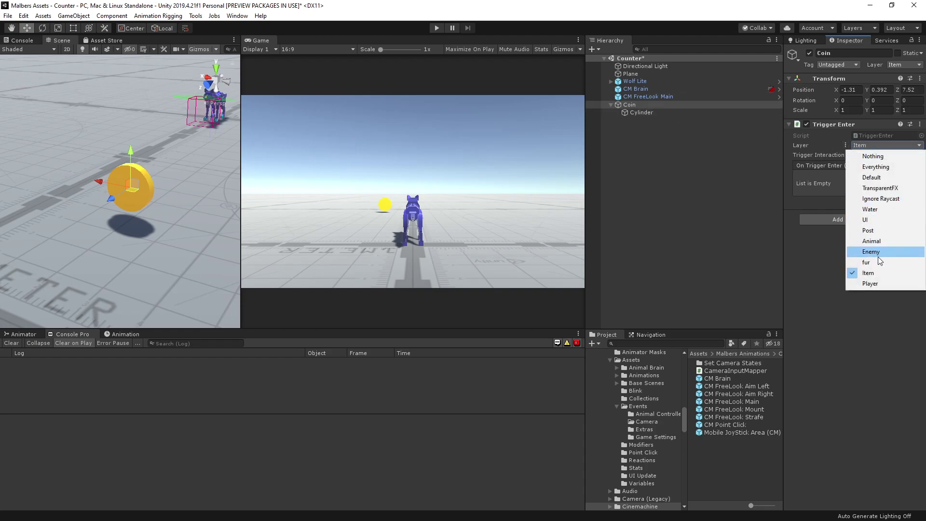
{"action": "left_click", "coordinate": [881, 242]}
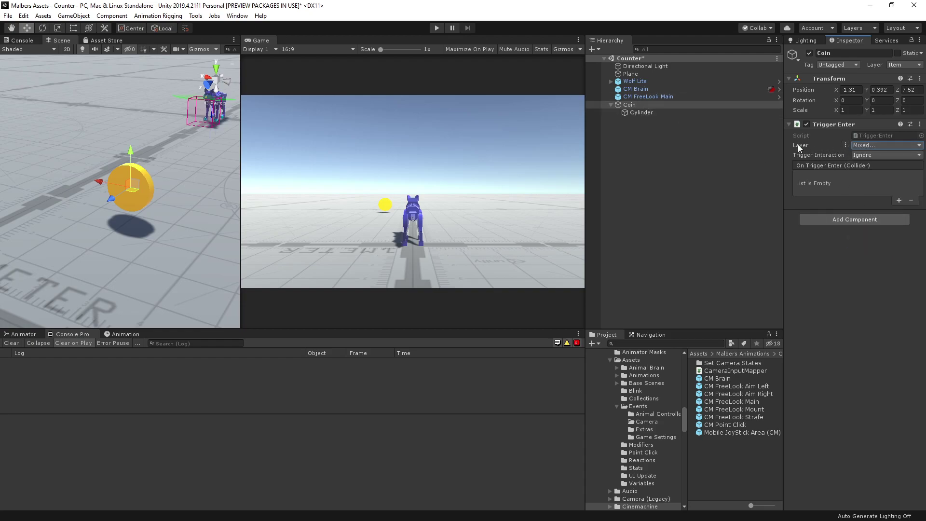
{"action": "left_click", "coordinate": [862, 147]}
{"action": "left_click", "coordinate": [866, 273]}
Step: Inspect the Cylinder, Wolf Lite and CM FreeLook Main, then return to Coin
{"action": "left_click", "coordinate": [648, 112]}
{"action": "left_click", "coordinate": [655, 104]}
{"action": "left_click", "coordinate": [637, 81]}
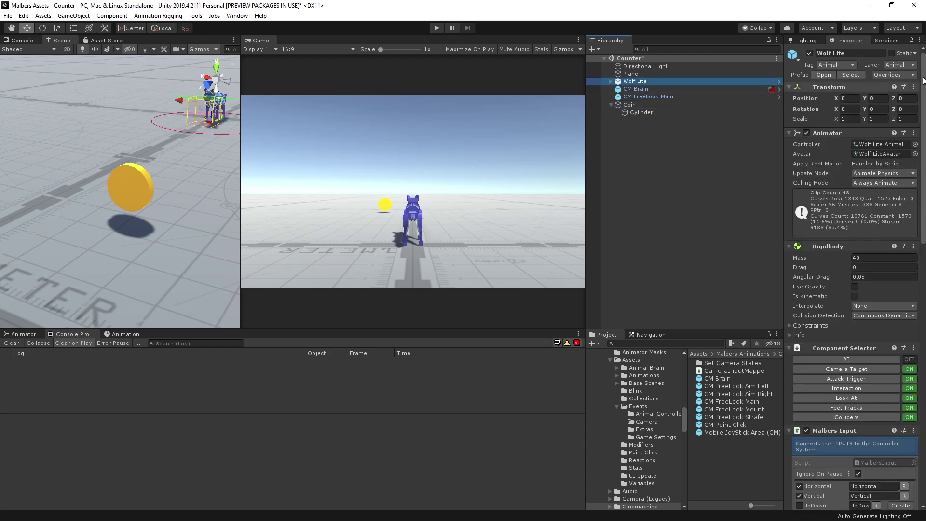
{"action": "left_click", "coordinate": [649, 97]}
{"action": "left_click", "coordinate": [649, 104]}
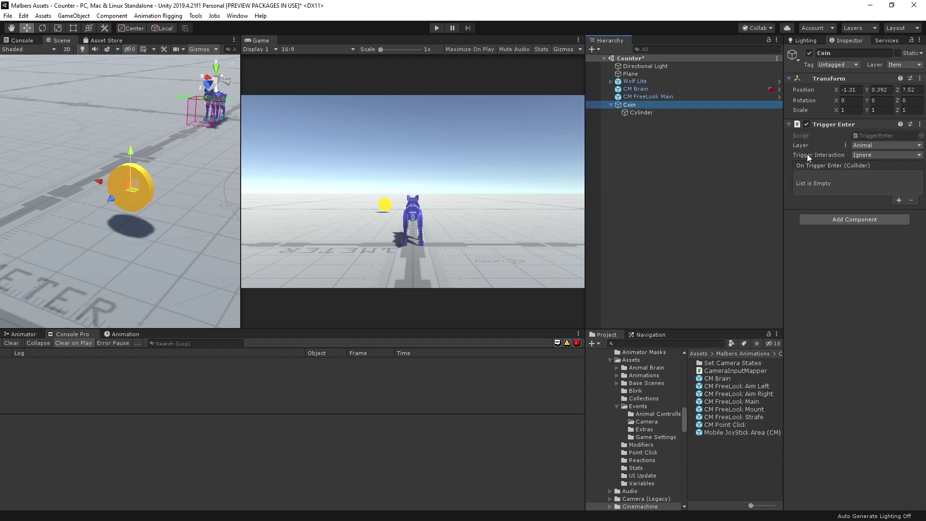
Step: Leave Trigger Interaction at Ignore, review the Cylinder, and collapse Coin in the Hierarchy
{"action": "left_click", "coordinate": [860, 155]}
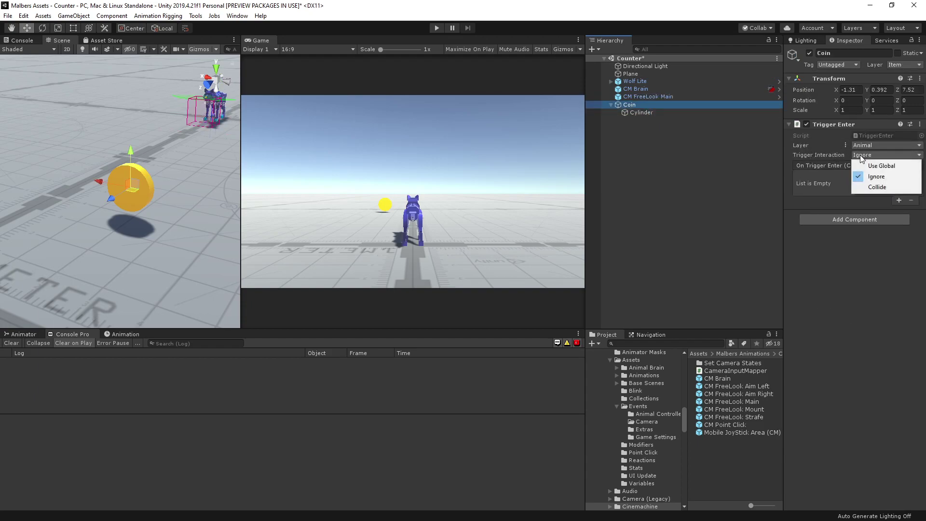
{"action": "left_click", "coordinate": [647, 114]}
{"action": "left_click", "coordinate": [647, 111]}
{"action": "left_click", "coordinate": [641, 105]}
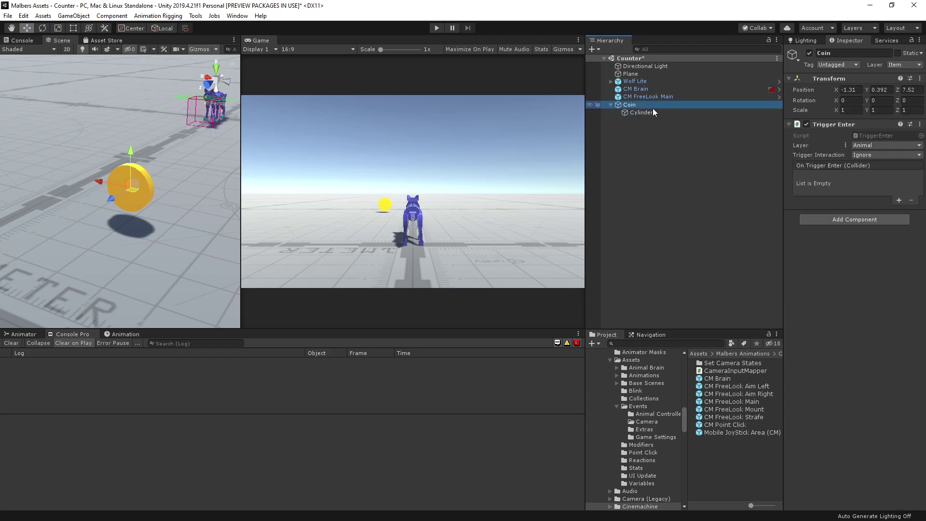
{"action": "left_click", "coordinate": [649, 112]}
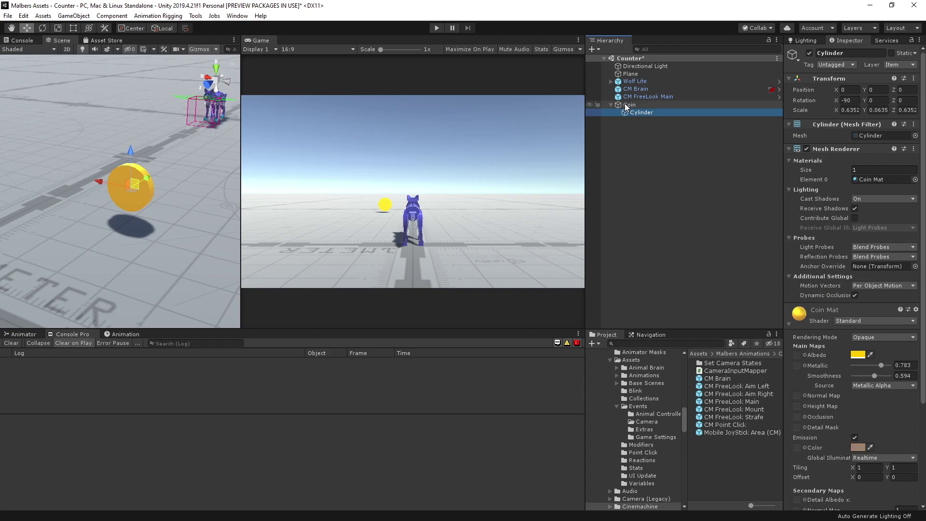
{"action": "left_click", "coordinate": [627, 105]}
{"action": "left_click", "coordinate": [647, 112]}
{"action": "left_click", "coordinate": [630, 105]}
{"action": "left_click", "coordinate": [611, 105]}
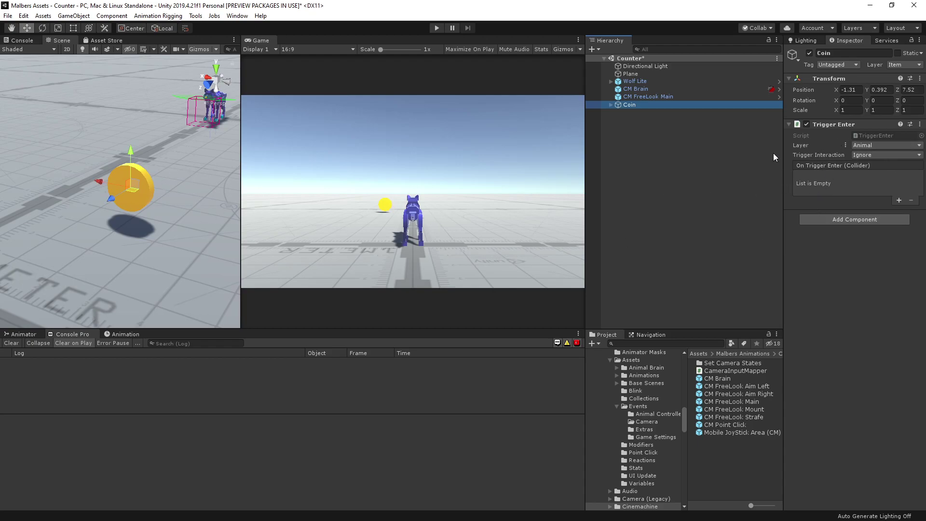
Step: Add a Sphere Collider of radius 0.5 to Coin and mark it Is Trigger
{"action": "left_click", "coordinate": [848, 219]}
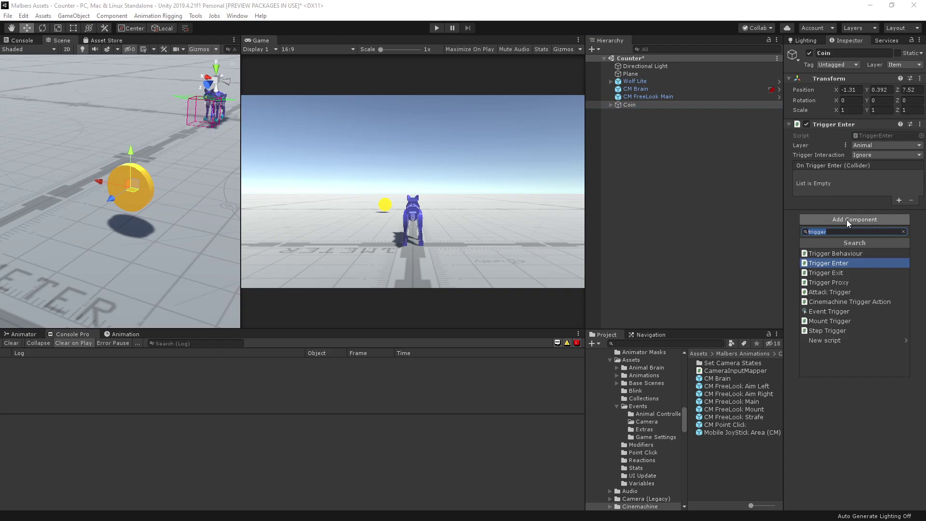
{"action": "type", "text": "collider"}
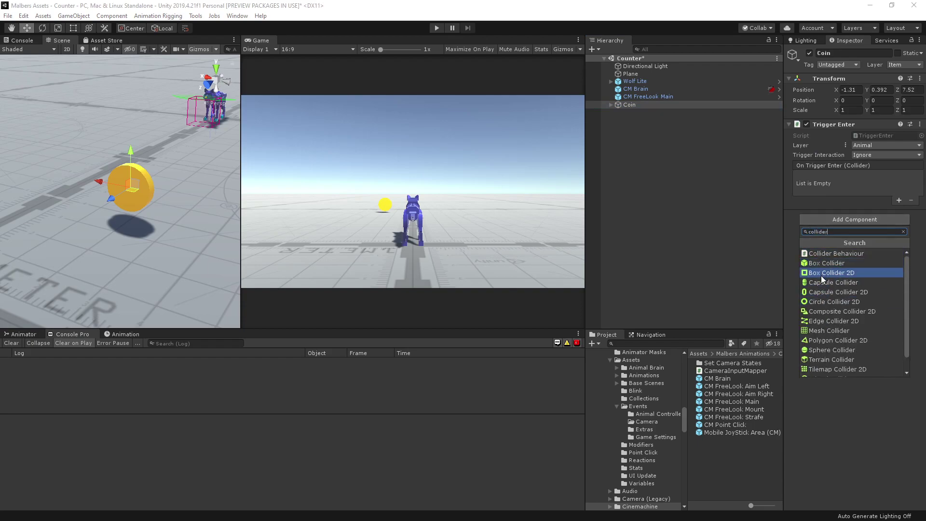
{"action": "left_click", "coordinate": [837, 351]}
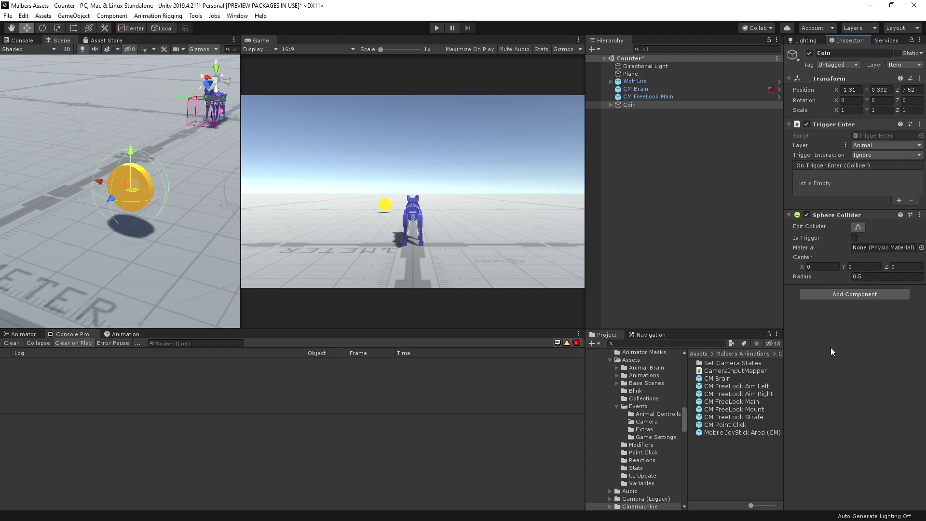
{"action": "left_click", "coordinate": [854, 238]}
Step: Locate the Counter scene asset in its Project folder and widen the panels
{"action": "right_click", "coordinate": [659, 58]}
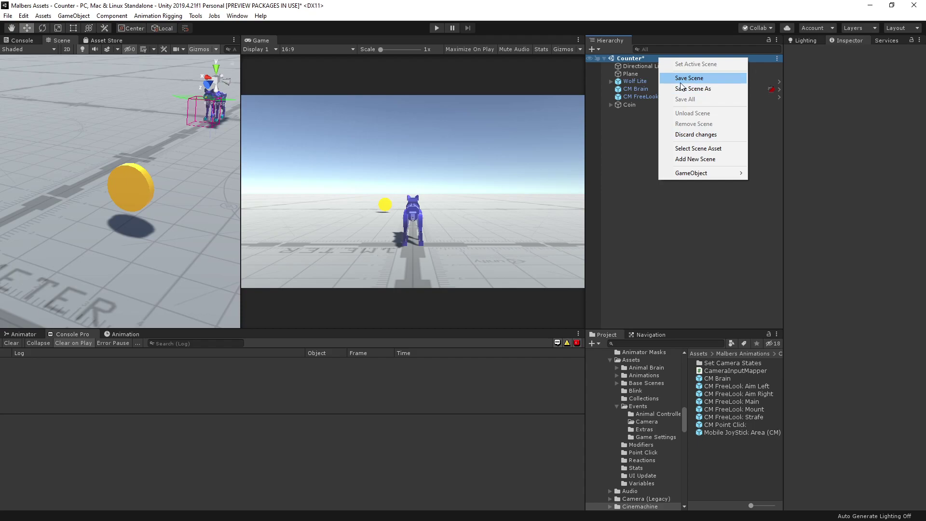
{"action": "left_click", "coordinate": [698, 148]}
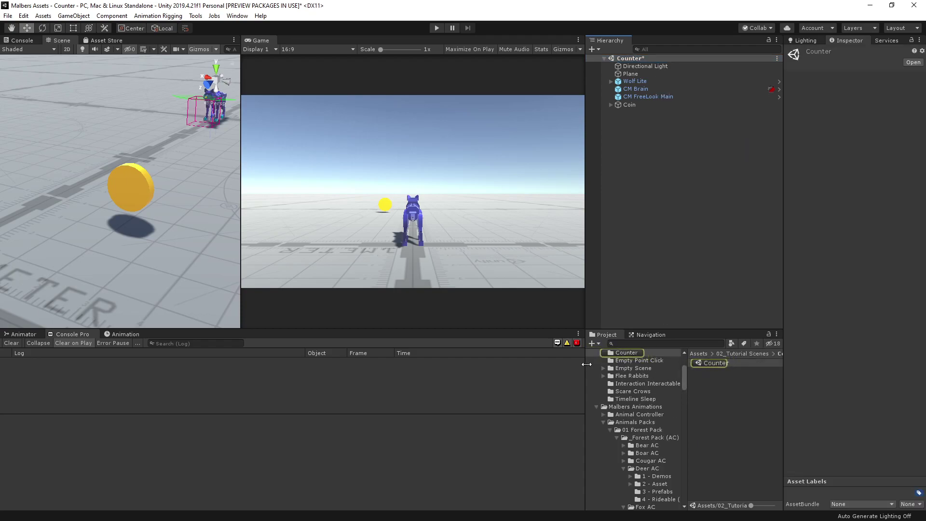
{"action": "left_click_drag", "start_coordinate": [587, 364], "coordinate": [509, 366]}
Step: Go to Create > Malbers Animations > Scriptables > Variables > Integer in the Counter folder
{"action": "right_click", "coordinate": [644, 386]}
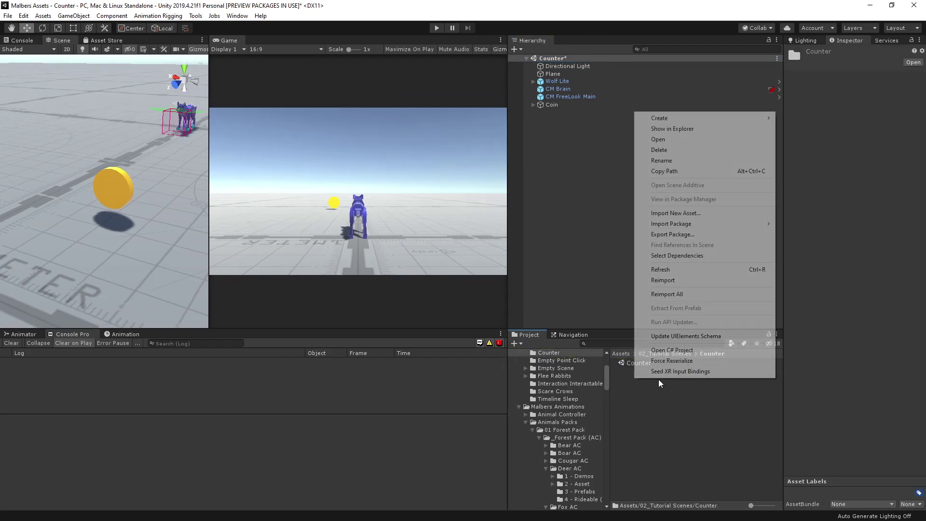
{"action": "mouse_move", "coordinate": [696, 121]}
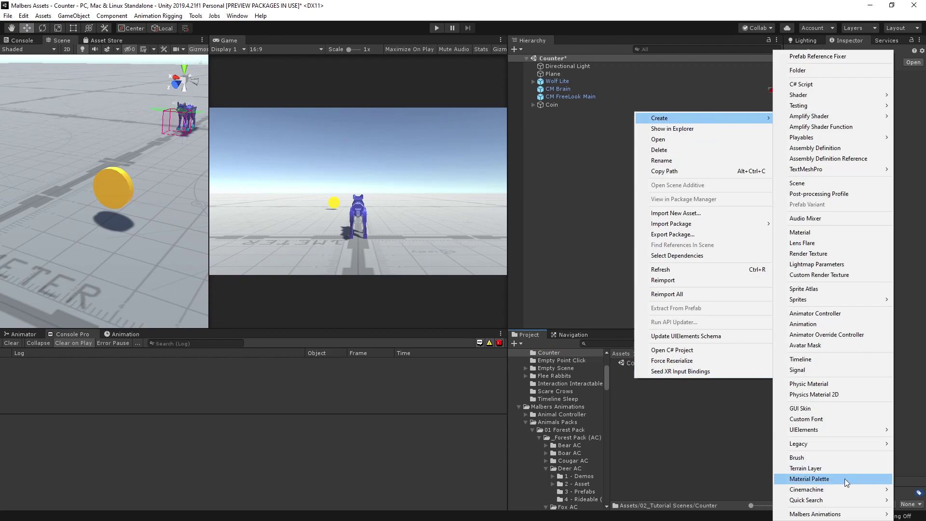
{"action": "mouse_move", "coordinate": [833, 514]}
{"action": "mouse_move", "coordinate": [730, 501]}
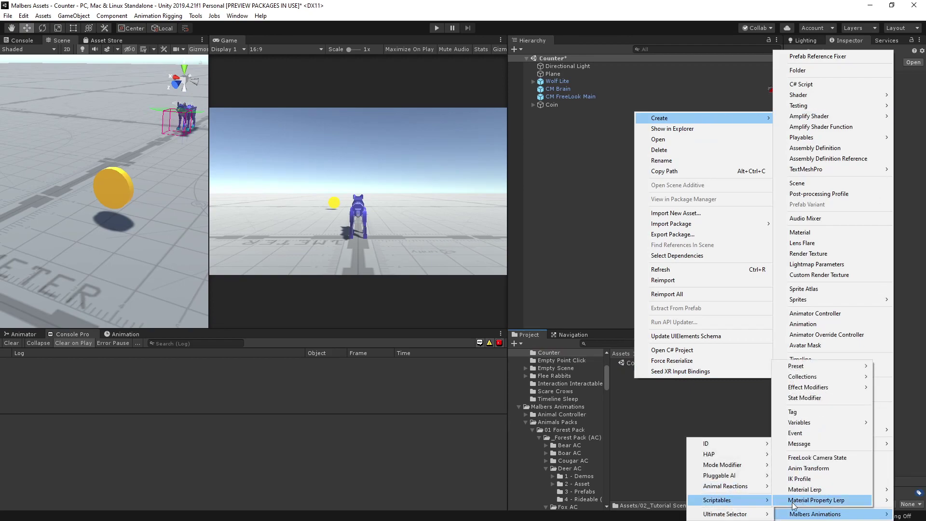
{"action": "mouse_move", "coordinate": [815, 426]}
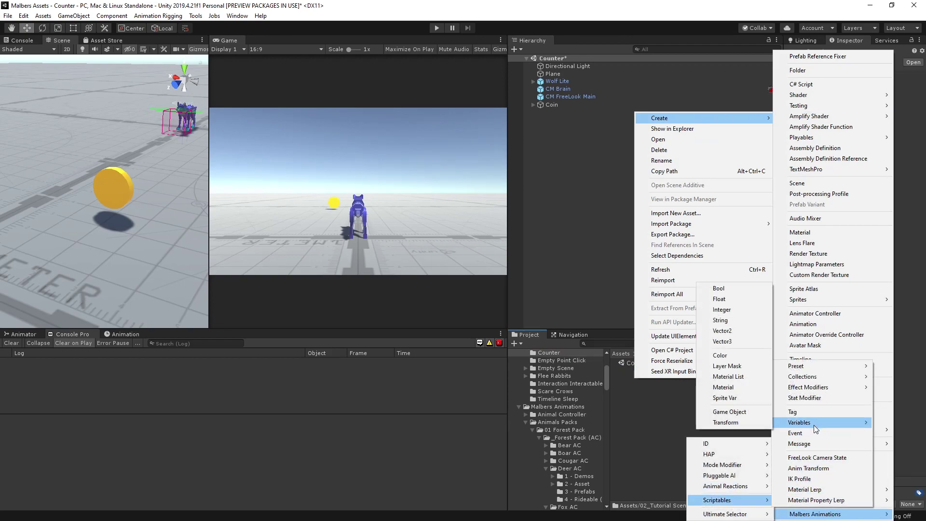
Step: Create an Integer variable asset named Coins with Debug enabled
{"action": "left_click", "coordinate": [724, 311]}
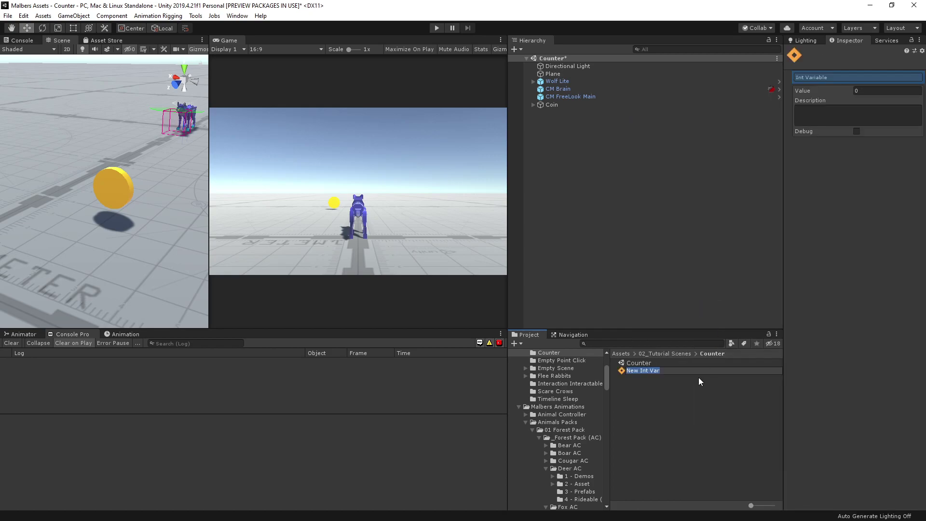
{"action": "type", "text": "Cp"}
{"action": "key", "text": "BackSpace"}
{"action": "type", "text": "oins"}
{"action": "key", "text": "Return"}
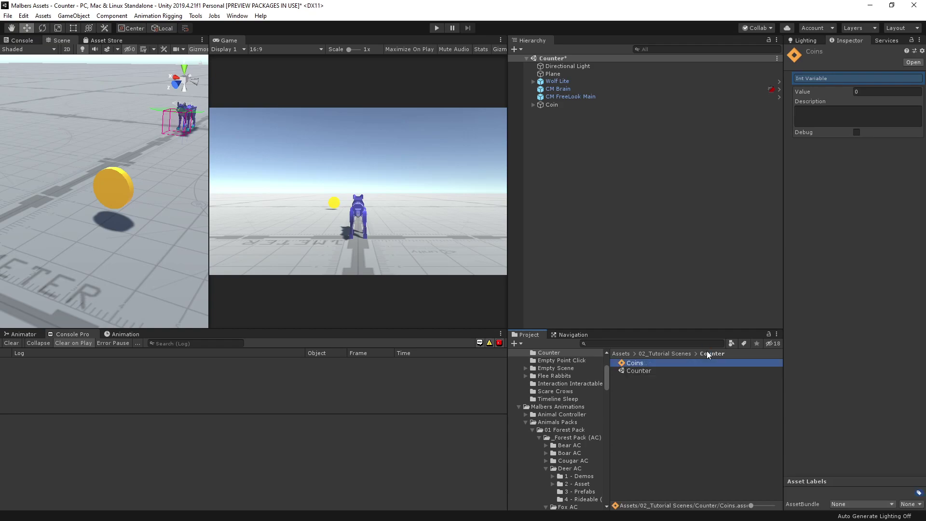
{"action": "left_click", "coordinate": [857, 132]}
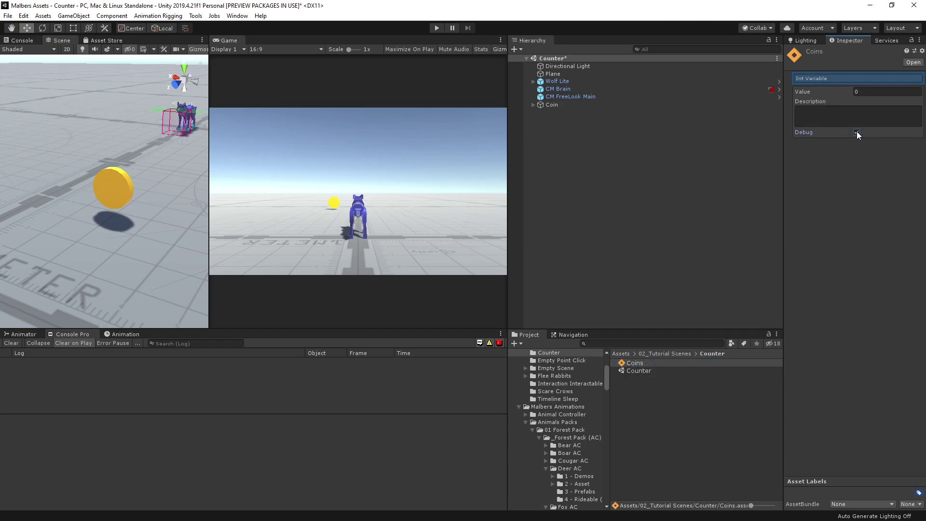
Step: Make Coin's On Trigger Enter event call Coins Add (int) with value 1
{"action": "left_click", "coordinate": [552, 105]}
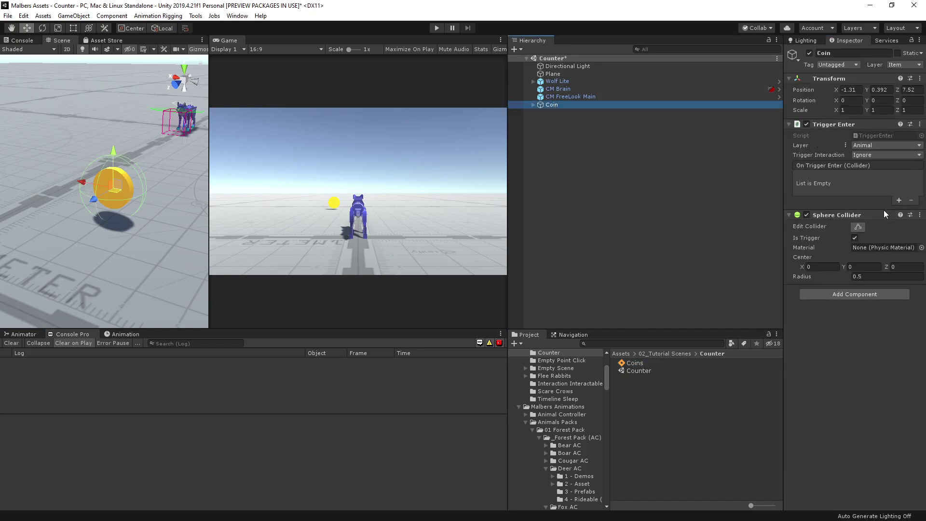
{"action": "left_click", "coordinate": [900, 200]}
{"action": "left_click", "coordinate": [901, 200]}
{"action": "left_click_drag", "start_coordinate": [635, 363], "coordinate": [813, 187]}
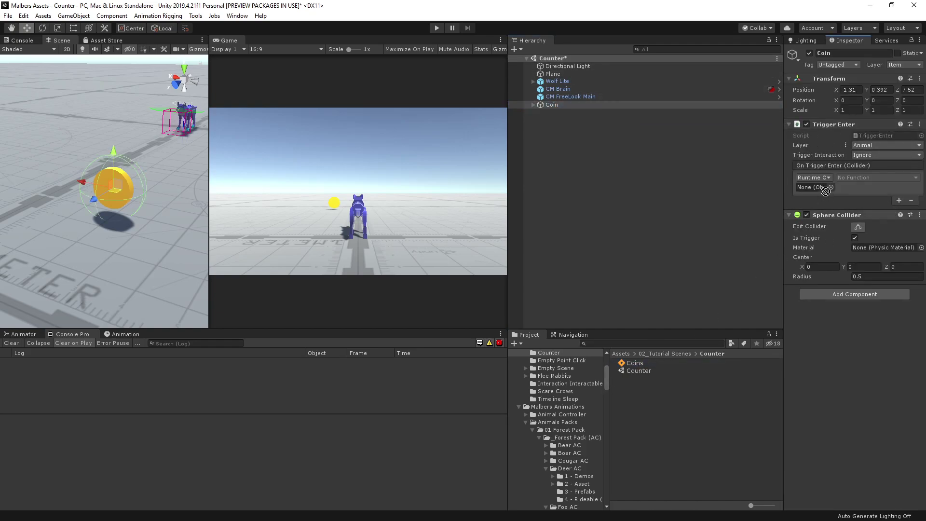
{"action": "left_click", "coordinate": [850, 177]}
{"action": "mouse_move", "coordinate": [847, 205]}
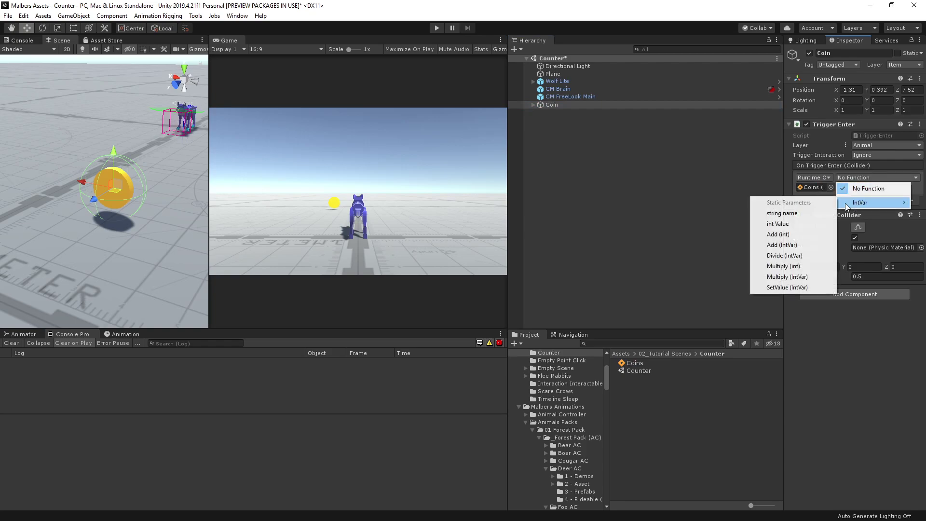
{"action": "left_click", "coordinate": [778, 234]}
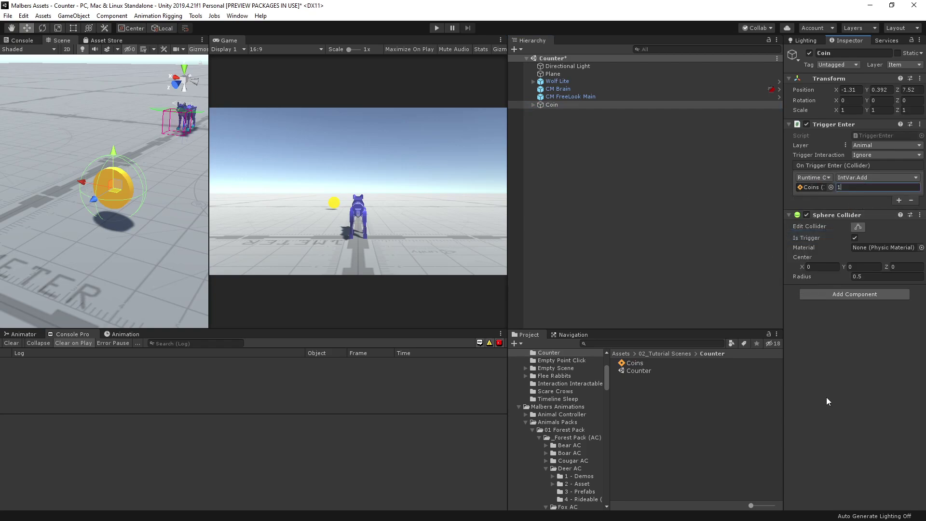
{"action": "left_click", "coordinate": [635, 362]}
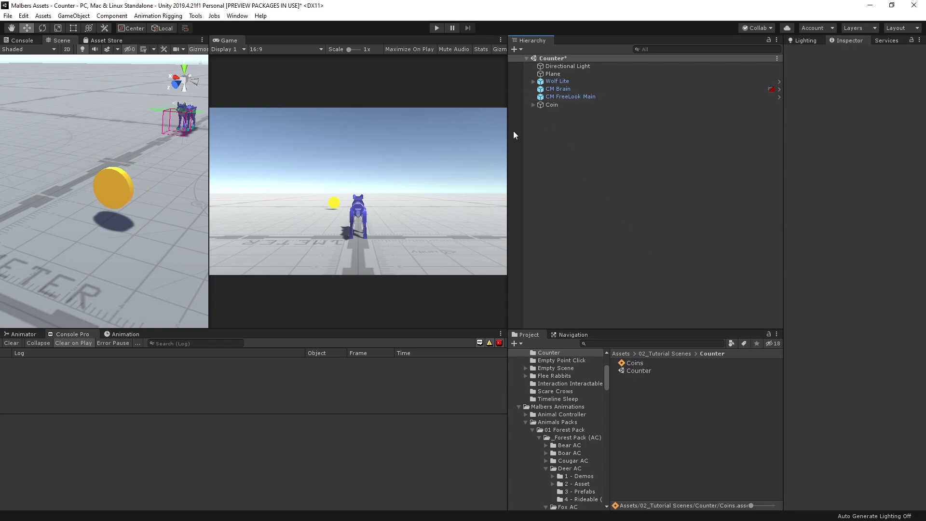
Step: Play-test with the Coins asset selected, watching Coins count up to 14 as the wolf touches the coin, then select Coin
{"action": "left_click", "coordinate": [436, 28]}
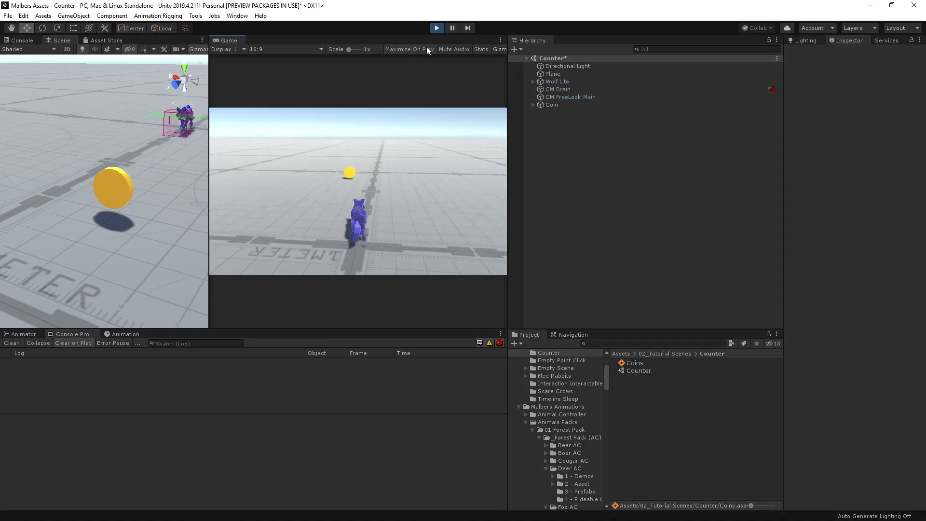
{"action": "left_click", "coordinate": [629, 363]}
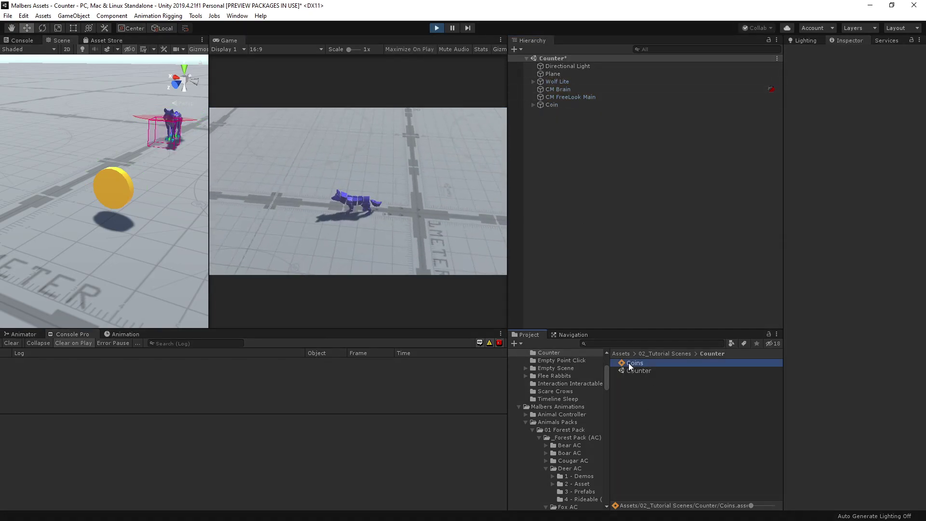
{"action": "left_click", "coordinate": [438, 132]}
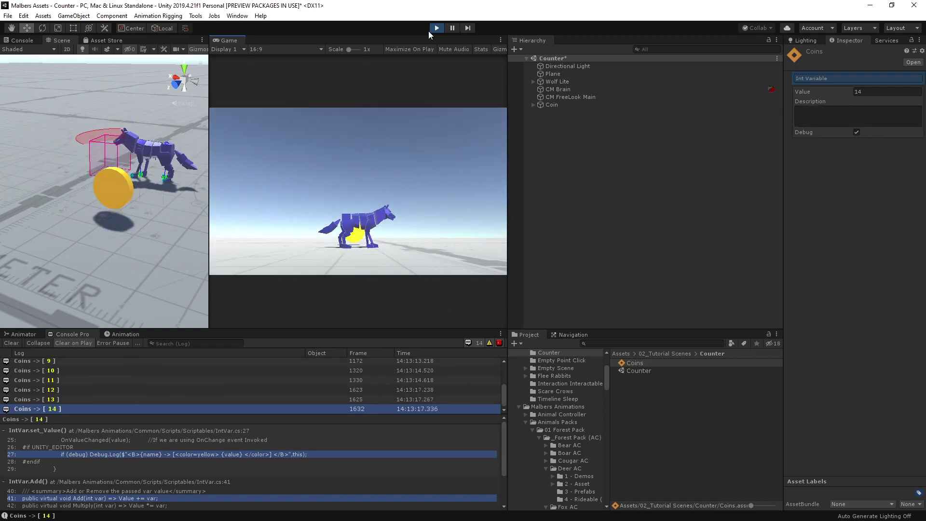
{"action": "left_click", "coordinate": [435, 28]}
{"action": "left_click", "coordinate": [574, 107]}
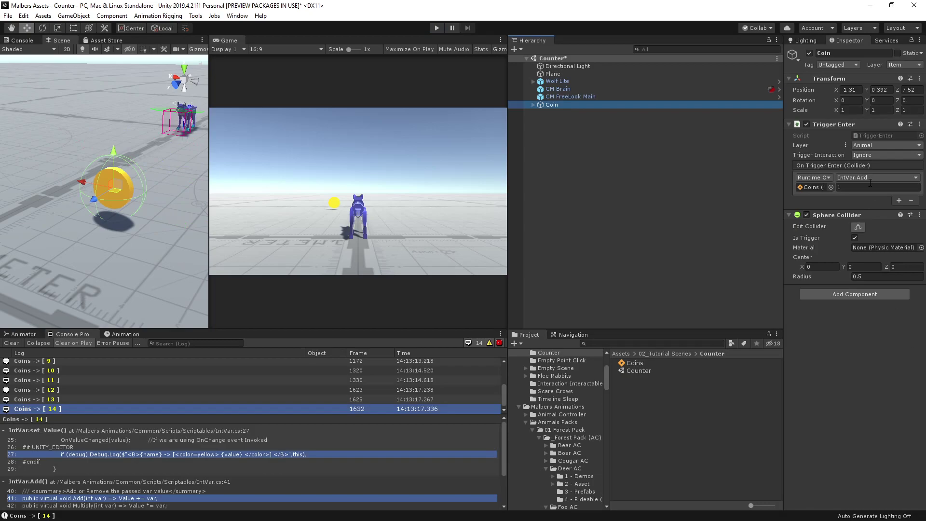
Step: Add a Unity Utilities component to the Coin by searching 'Unit', and widen the Inspector
{"action": "left_click", "coordinate": [832, 294]}
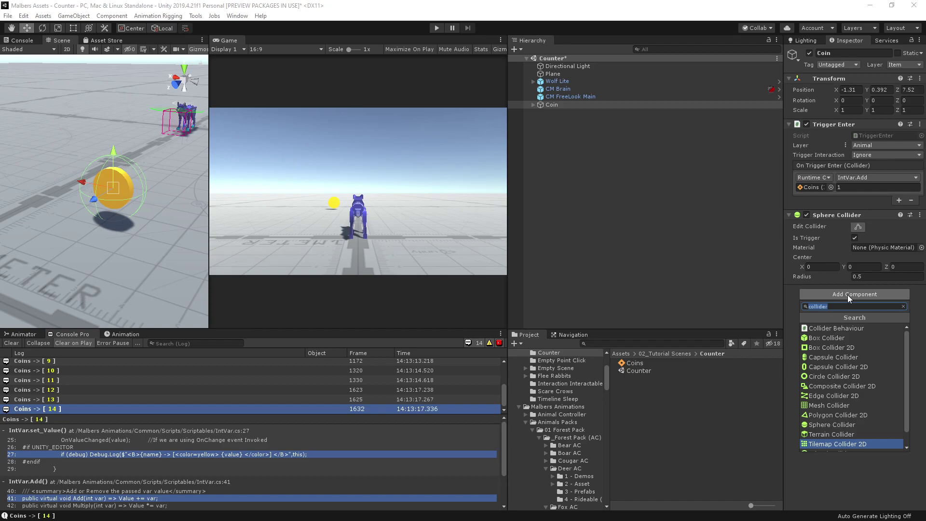
{"action": "type", "text": "Unit"}
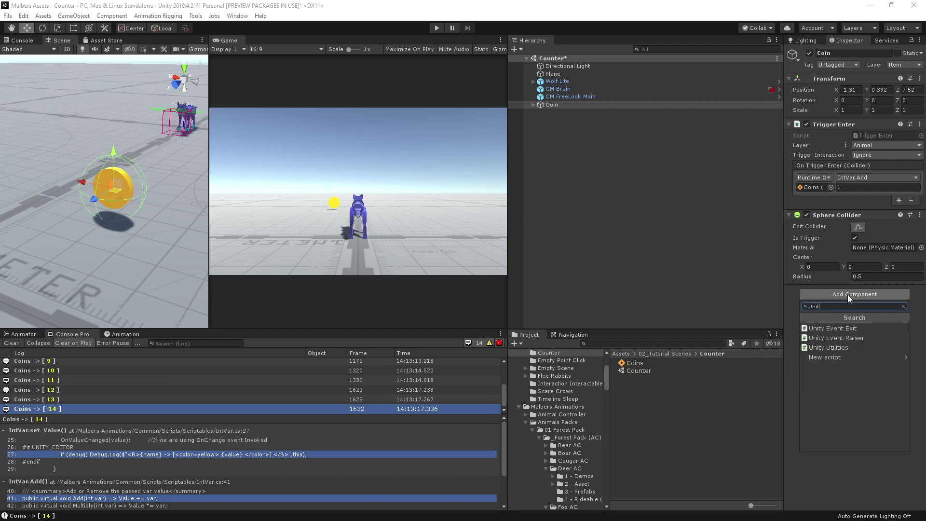
{"action": "left_click", "coordinate": [843, 348]}
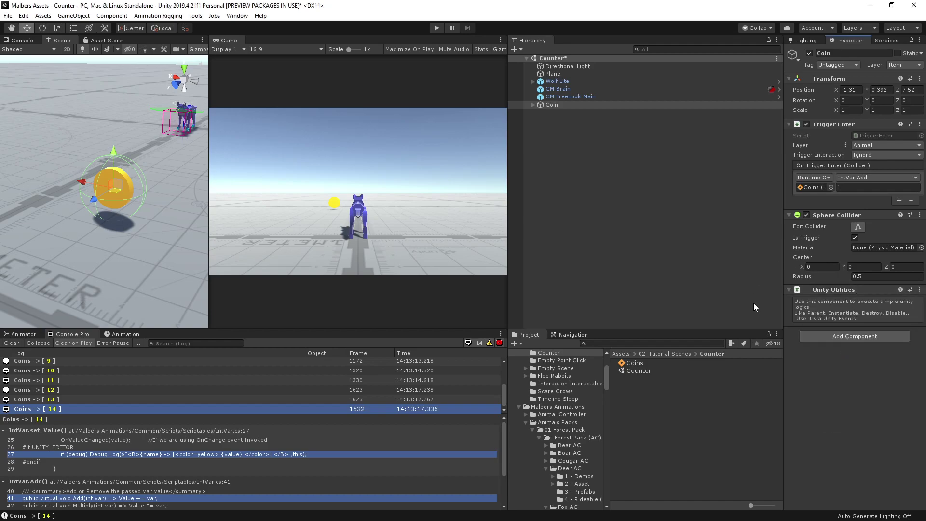
{"action": "left_click_drag", "start_coordinate": [783, 299], "coordinate": [750, 299]}
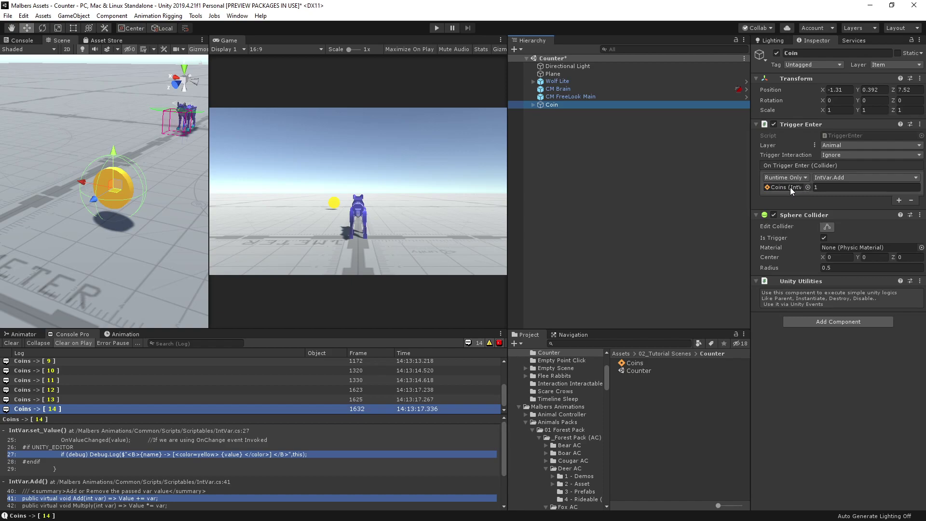
Step: Add a second On Trigger Enter action calling UnityUtils.DestroyMe () on the coin's Unity Utilities
{"action": "left_click", "coordinate": [898, 200]}
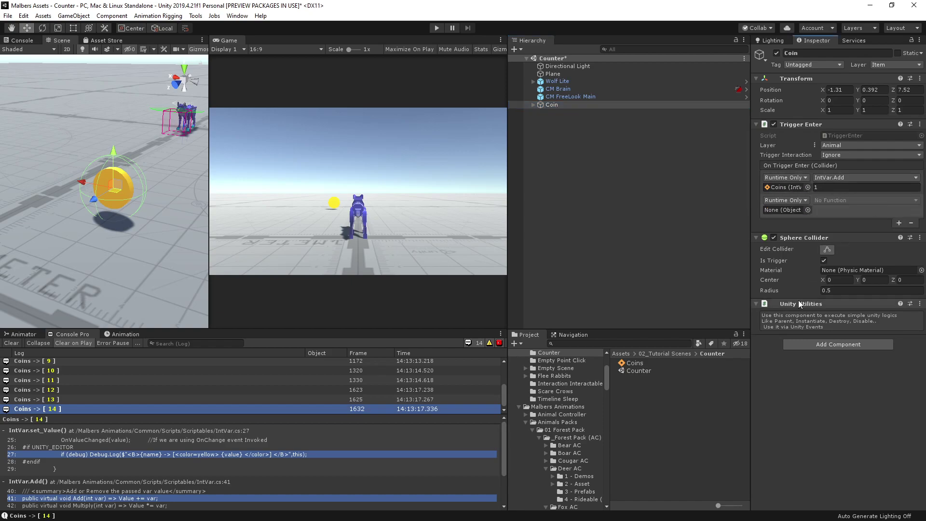
{"action": "left_click_drag", "start_coordinate": [799, 303], "coordinate": [793, 211]}
{"action": "left_click", "coordinate": [835, 201]}
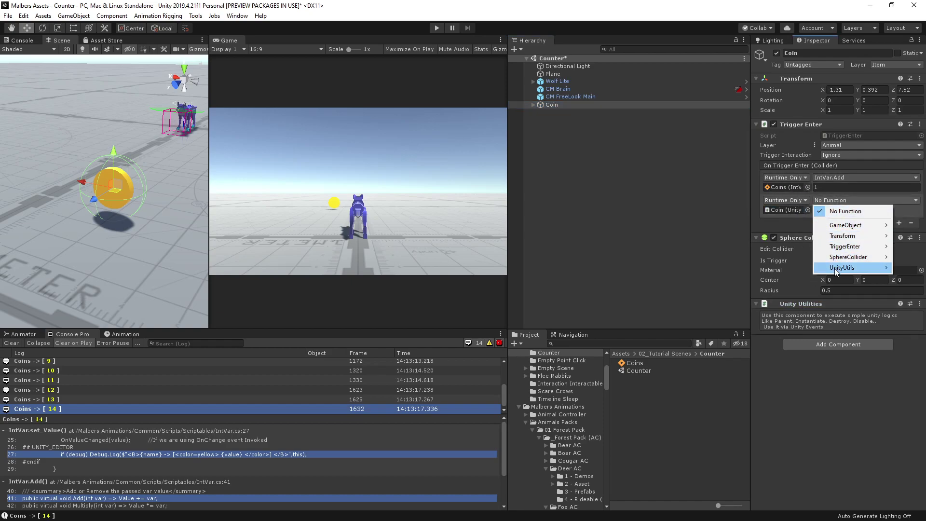
{"action": "mouse_move", "coordinate": [835, 268]}
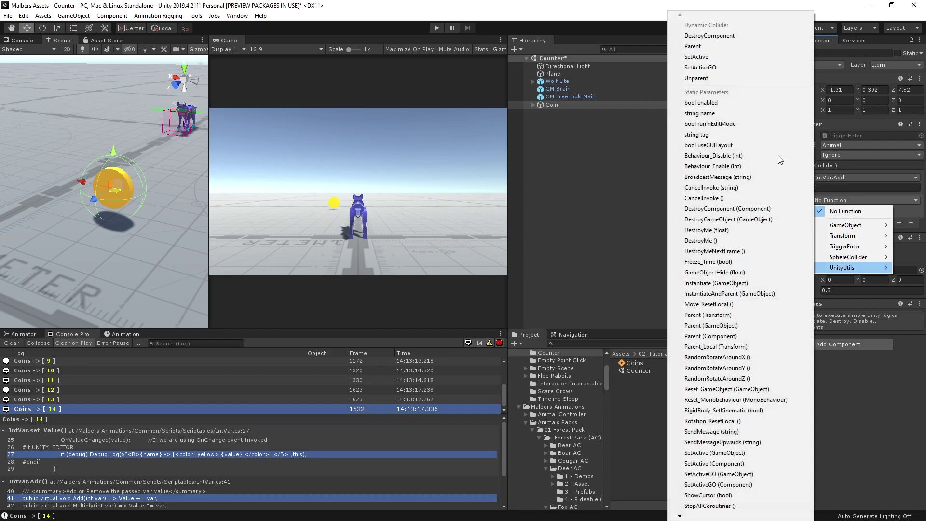
{"action": "left_click", "coordinate": [700, 241]}
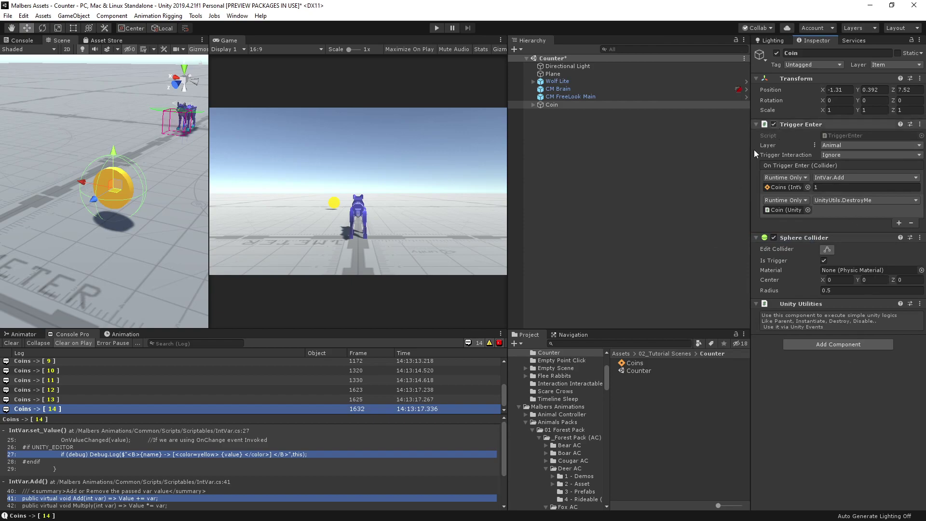
{"action": "left_click", "coordinate": [640, 364]}
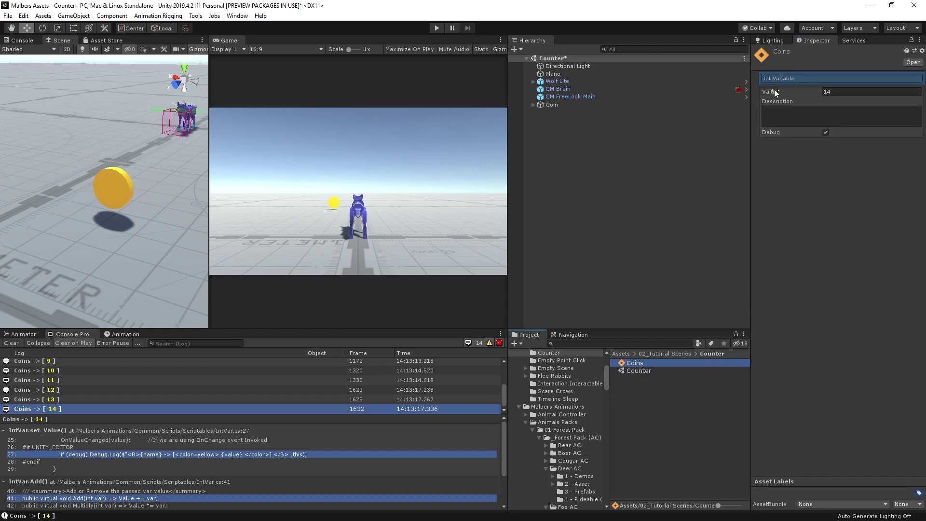
Step: Set the Coins Int Variable's Value back to 0 and clear the Console log
{"action": "left_click", "coordinate": [843, 92]}
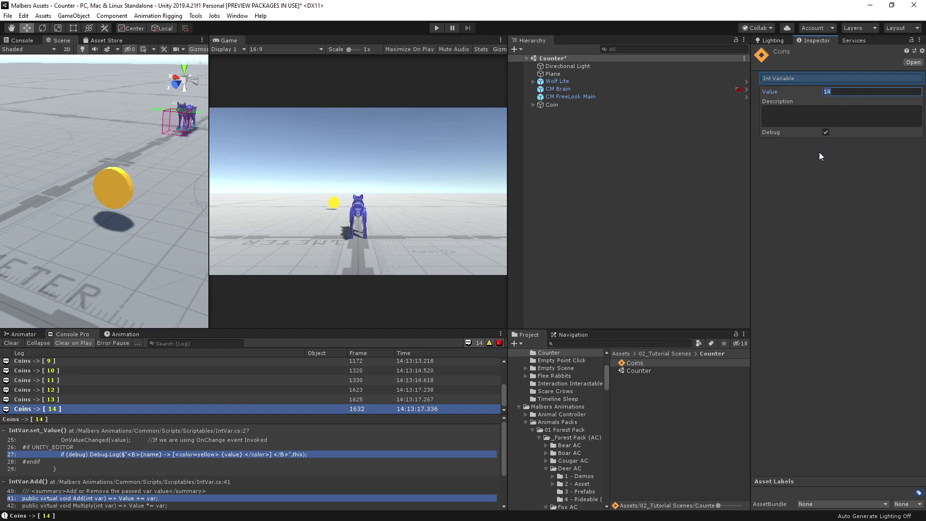
{"action": "type", "text": "0"}
{"action": "left_click", "coordinate": [14, 344]}
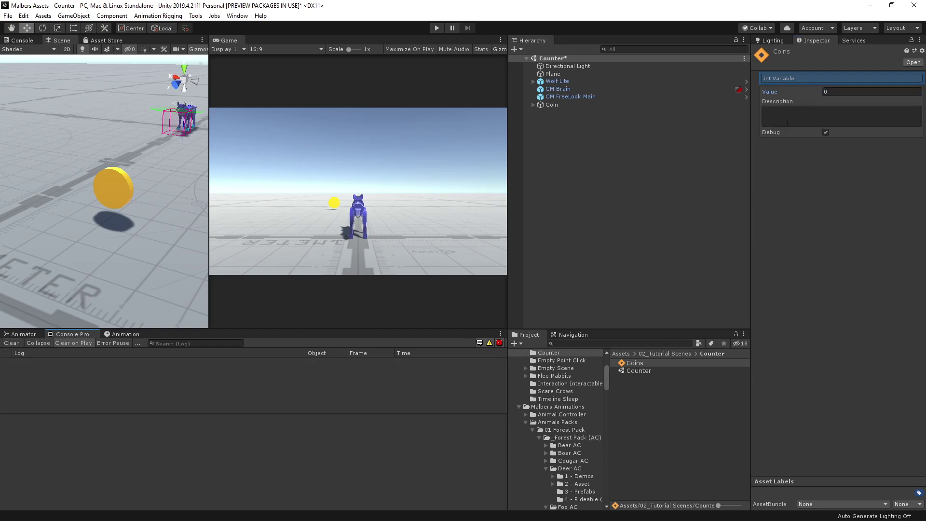
Step: Create an empty game object in the Hierarchy named 'Reset Coin Amount'
{"action": "right_click", "coordinate": [562, 120]}
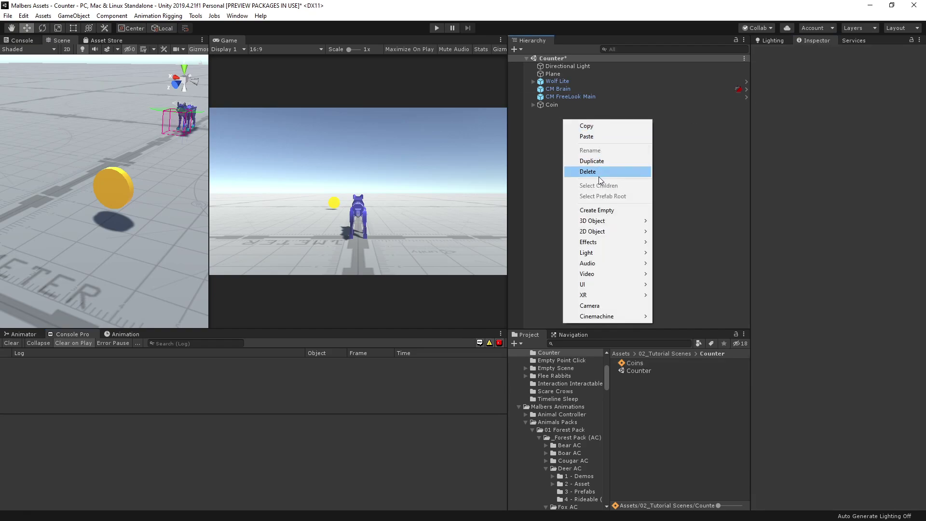
{"action": "left_click", "coordinate": [595, 210]}
{"action": "left_click", "coordinate": [583, 111]}
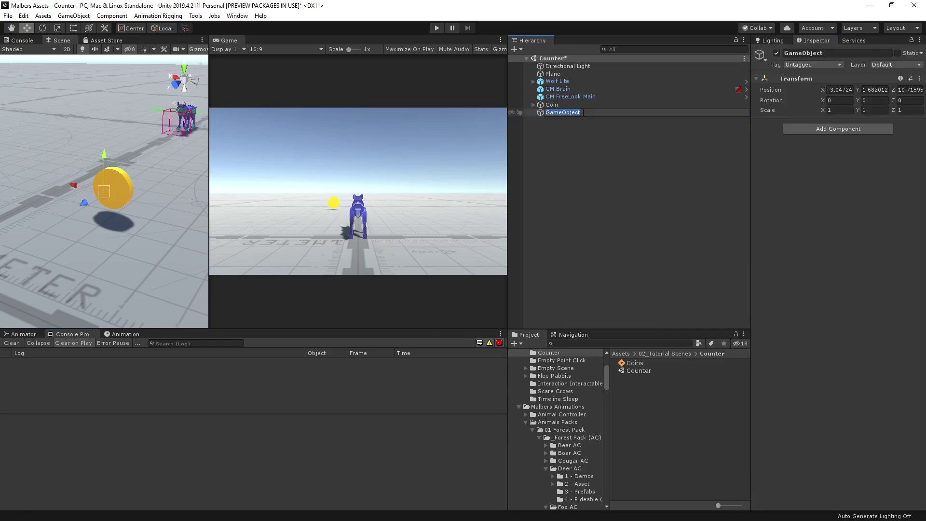
{"action": "type", "text": "Reset Coin Amount"}
{"action": "key", "text": "Return"}
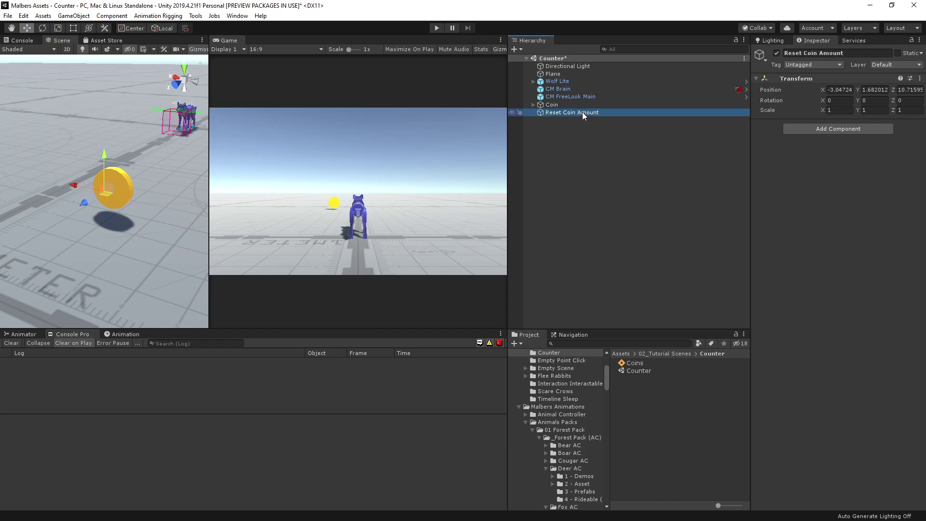
Step: Give it a Reset Scriptable Vars component with a Coins entry reset to 0
{"action": "left_click", "coordinate": [816, 129]}
{"action": "type", "text": "reset"}
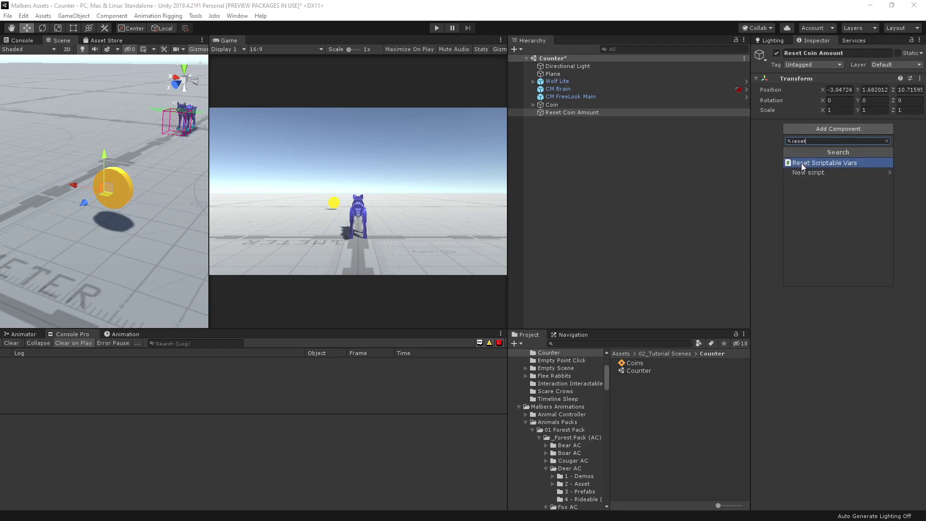
{"action": "left_click", "coordinate": [801, 163]}
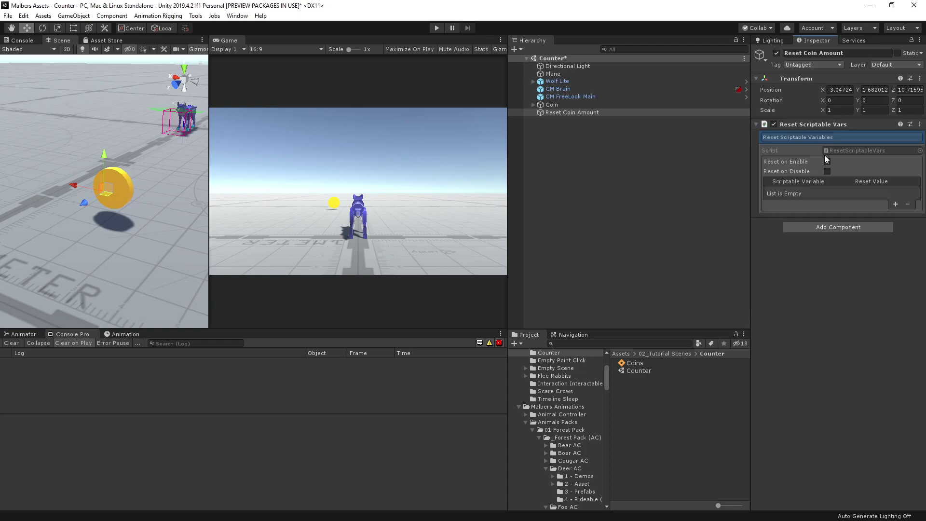
{"action": "left_click", "coordinate": [896, 203]}
{"action": "left_click_drag", "start_coordinate": [629, 364], "coordinate": [807, 193]}
{"action": "left_click_drag", "start_coordinate": [790, 224], "coordinate": [804, 192]}
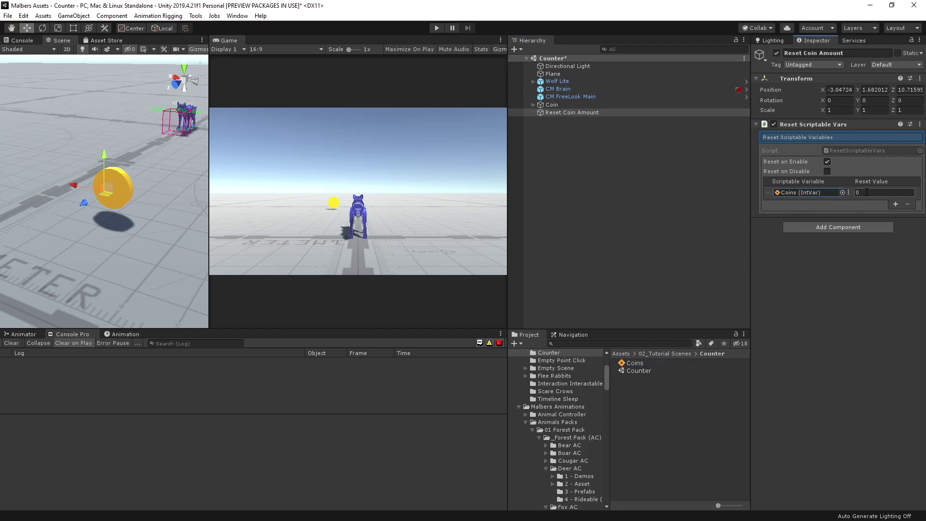
{"action": "left_click", "coordinate": [869, 193]}
Step: Enable Reset on Disable, then play-test: Coins logs 1 on pickup and 0 after stopping
{"action": "left_click", "coordinate": [827, 172]}
{"action": "left_click", "coordinate": [437, 28]}
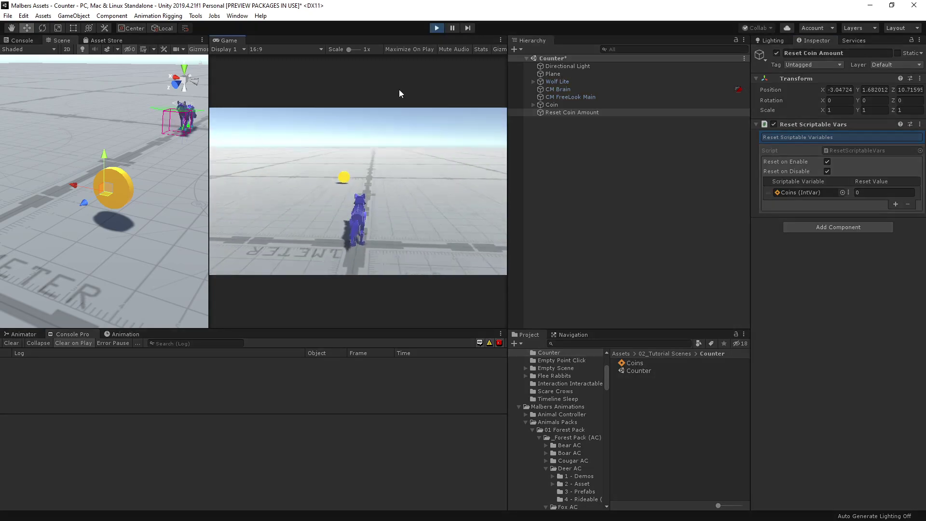
{"action": "key", "text": "w"}
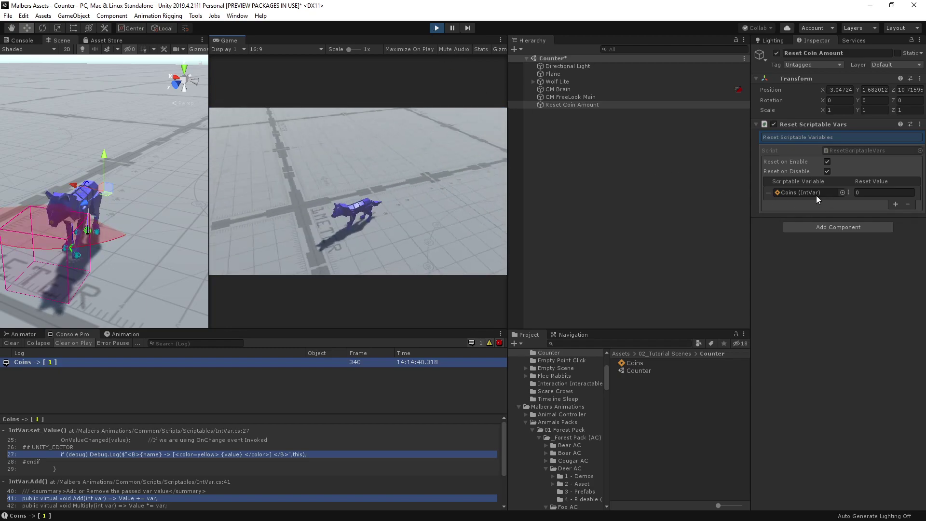
{"action": "left_click", "coordinate": [437, 28]}
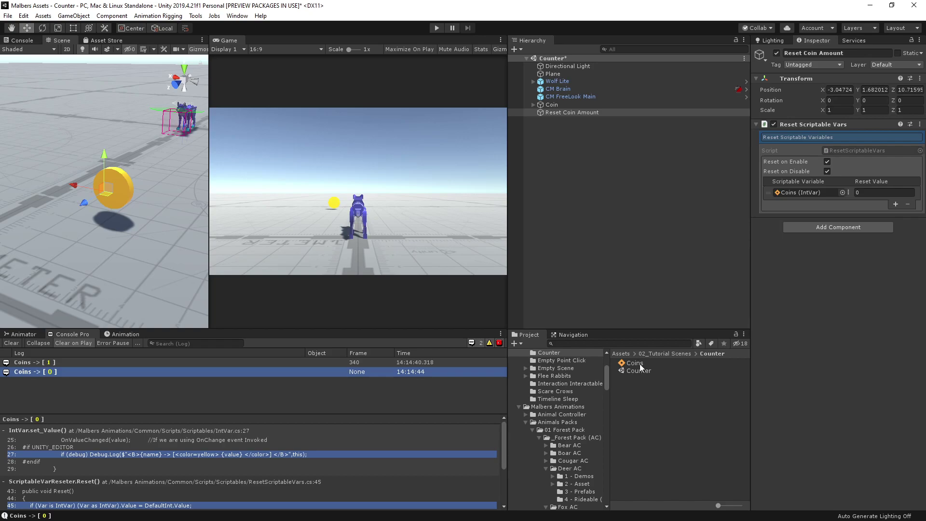
Step: Duplicate the Coin along X into a row of four coins
{"action": "left_click", "coordinate": [552, 104]}
{"action": "mouse_move", "coordinate": [116, 212]}
{"action": "left_mouse_down", "text": "alt"}
{"action": "mouse_move", "coordinate": [141, 226]}
{"action": "mouse_move", "coordinate": [118, 219]}
{"action": "left_mouse_up", "text": "alt"}
{"action": "key", "text": "ctrl+d"}
{"action": "left_click_drag", "start_coordinate": [43, 187], "coordinate": [76, 190]}
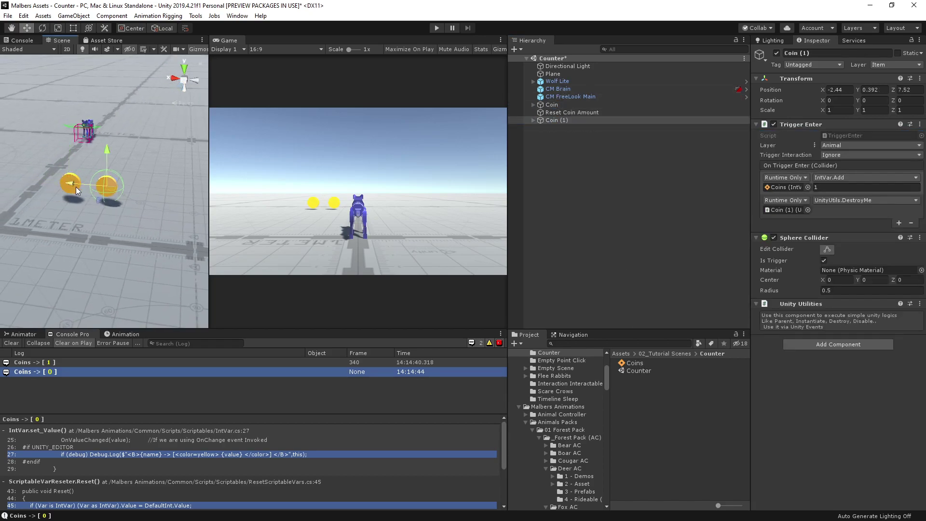
{"action": "left_click_drag", "start_coordinate": [559, 105], "coordinate": [560, 124]}
{"action": "left_click", "coordinate": [555, 112], "text": "shift"}
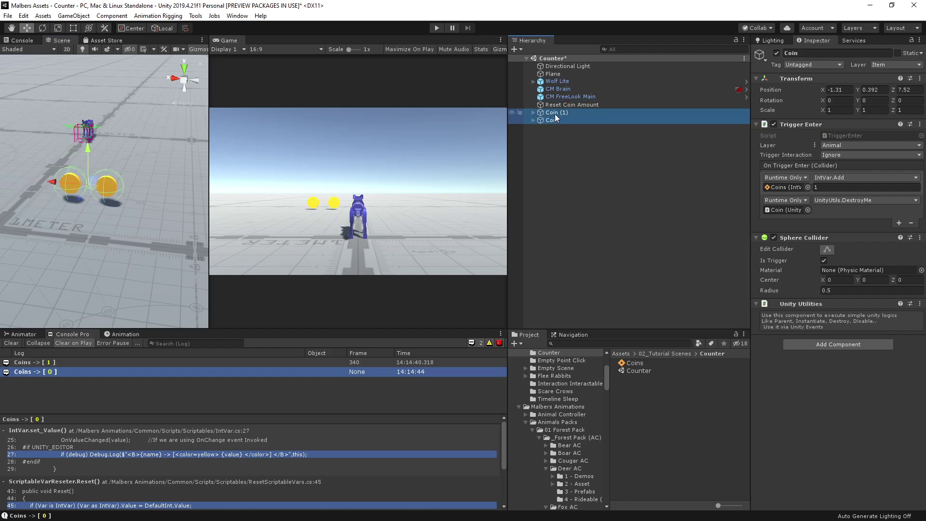
{"action": "key", "text": "ctrl+d"}
{"action": "left_click_drag", "start_coordinate": [65, 184], "coordinate": [231, 203]}
Step: Extend the row to eight coins, Coin to Coin (7), and run the wolf through them, collecting seven
{"action": "key", "text": "ctrl+d"}
{"action": "left_click_drag", "start_coordinate": [164, 234], "coordinate": [221, 199], "text": "alt"}
{"action": "key", "text": "ctrl+d"}
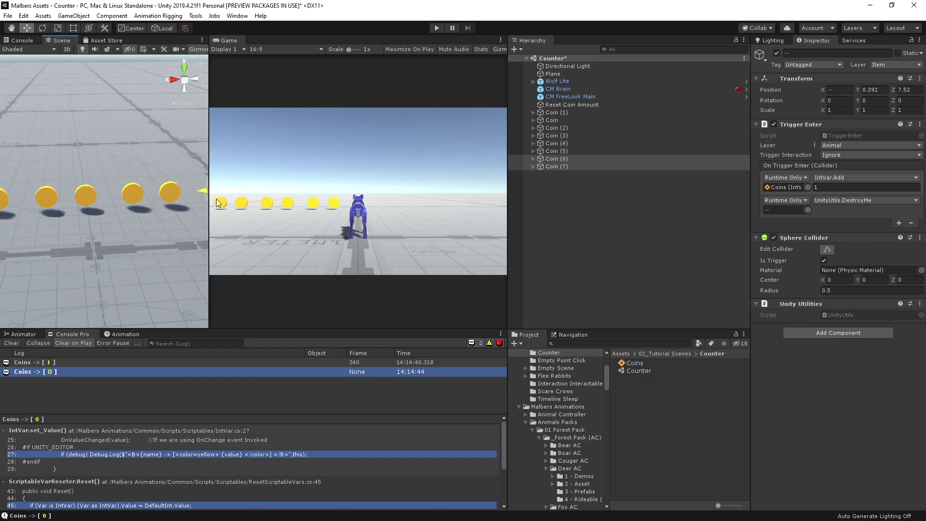
{"action": "left_click", "coordinate": [437, 28]}
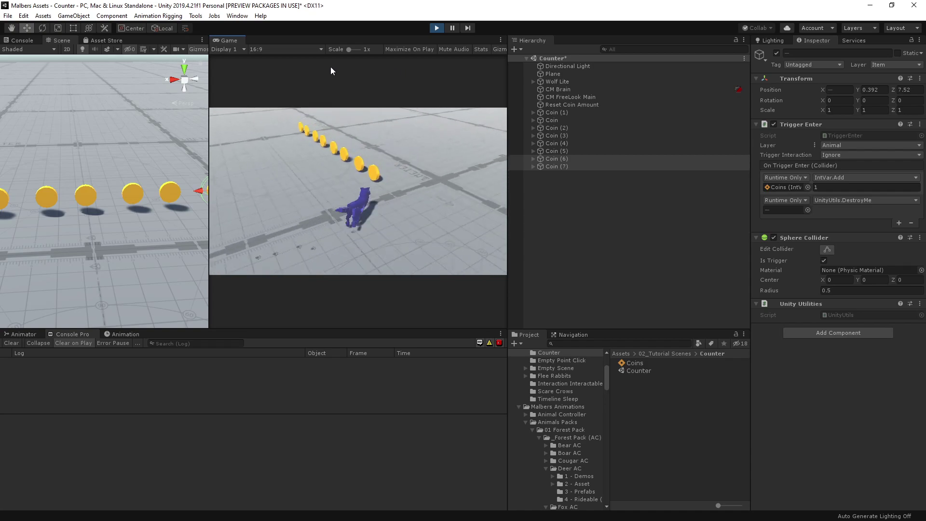
{"action": "key", "text": "w"}
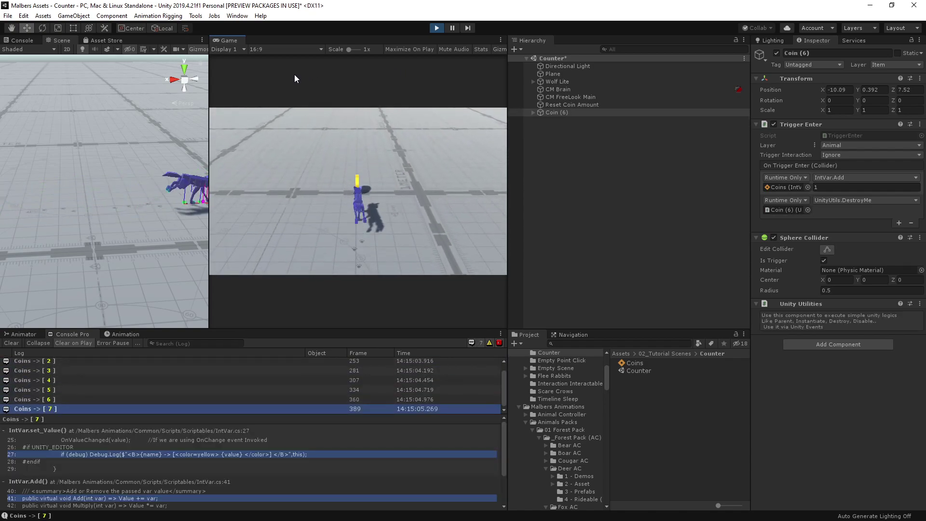